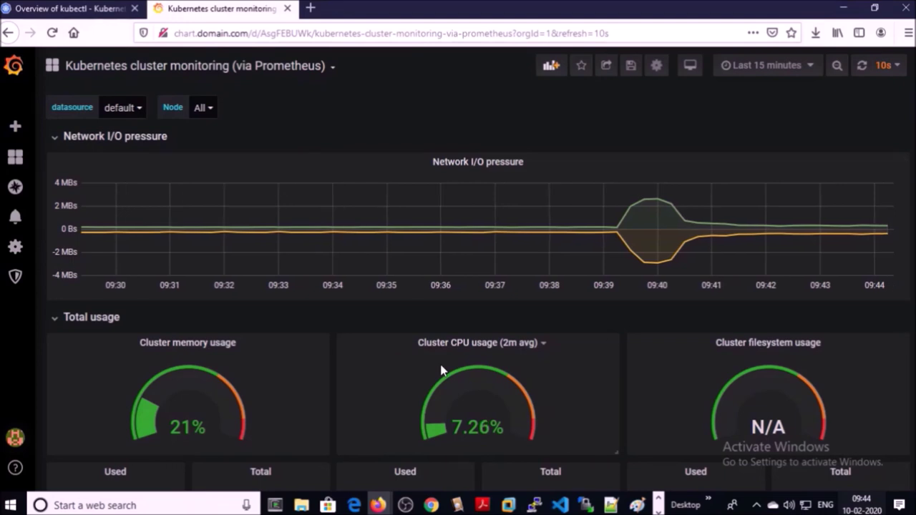
Step: Open the Node filter on the Grafana cluster dashboard and bring up the Targets status page in Prometheus
{"action": "left_click", "coordinate": [202, 108]}
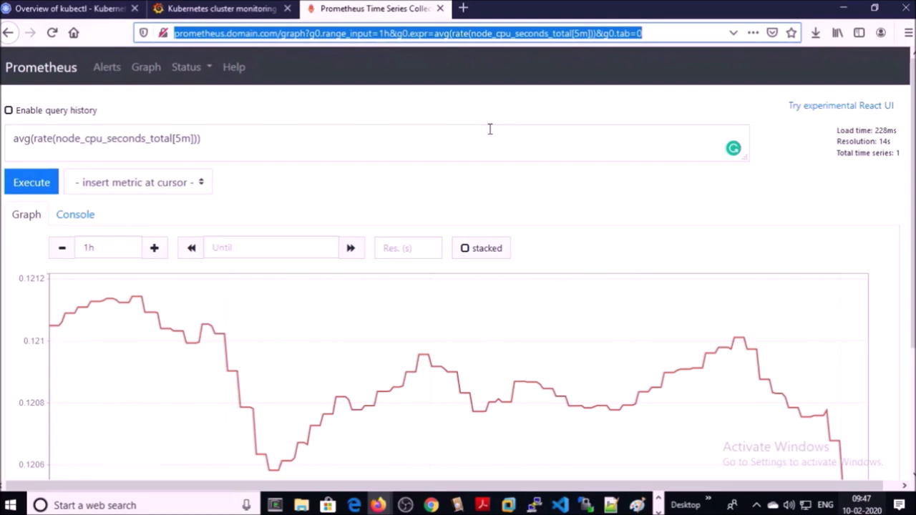
{"action": "left_click", "coordinate": [190, 68]}
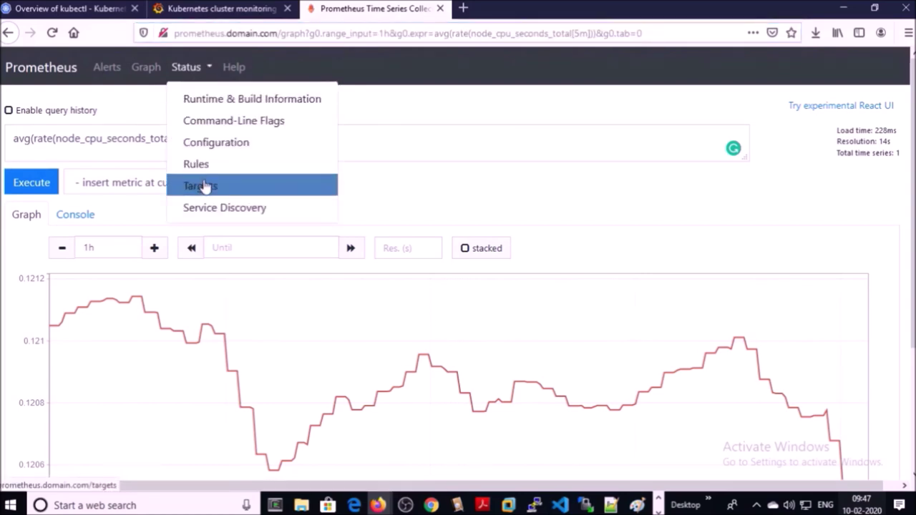
{"action": "left_click", "coordinate": [204, 186]}
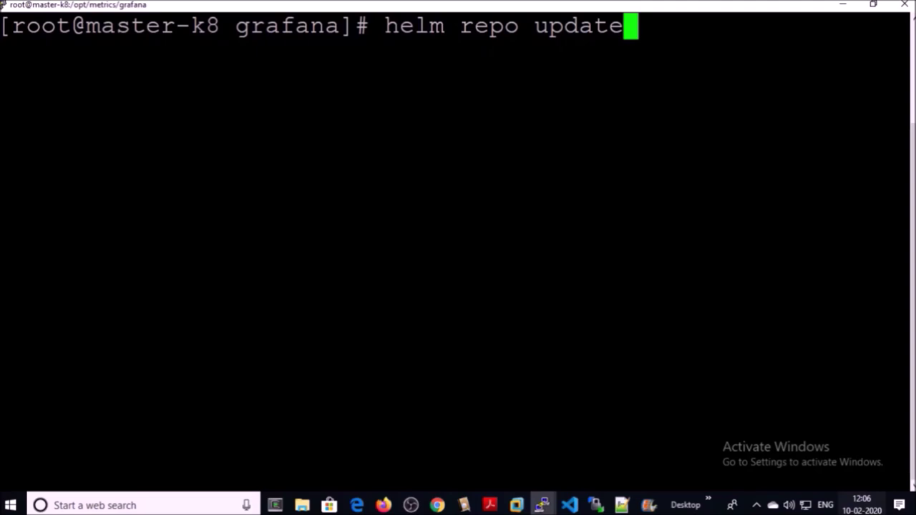
Step: Run helm repo update in the terminal and search the chart repositories with helm search repo stable/prometheus
{"action": "key", "text": "Return"}
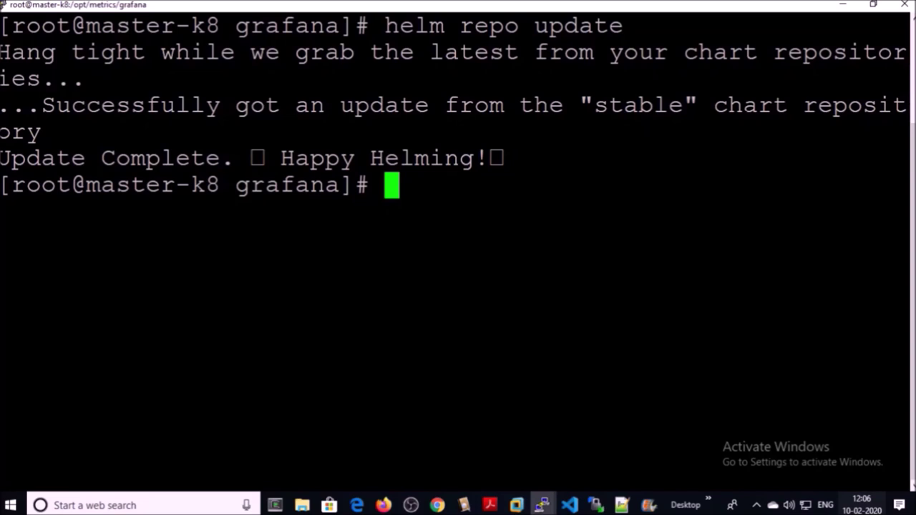
{"action": "type", "text": "helm search stable/prometheus"}
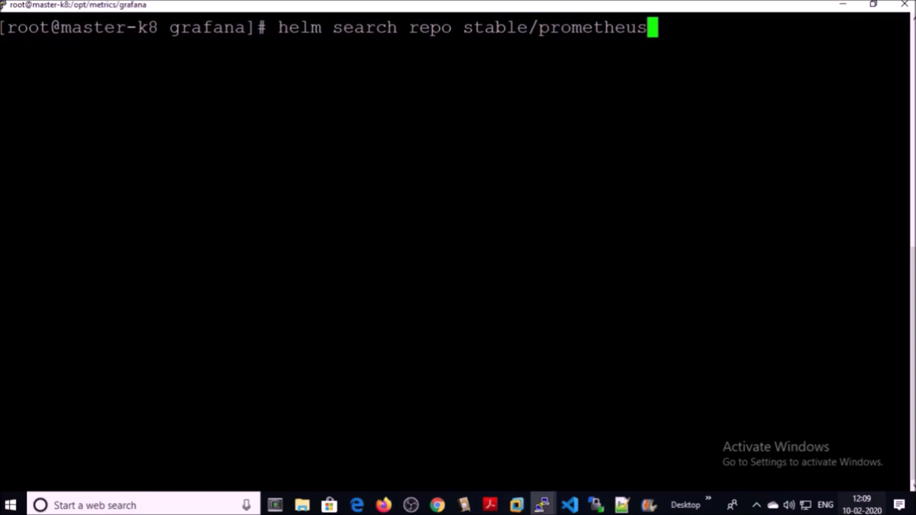
{"action": "key", "text": "Return"}
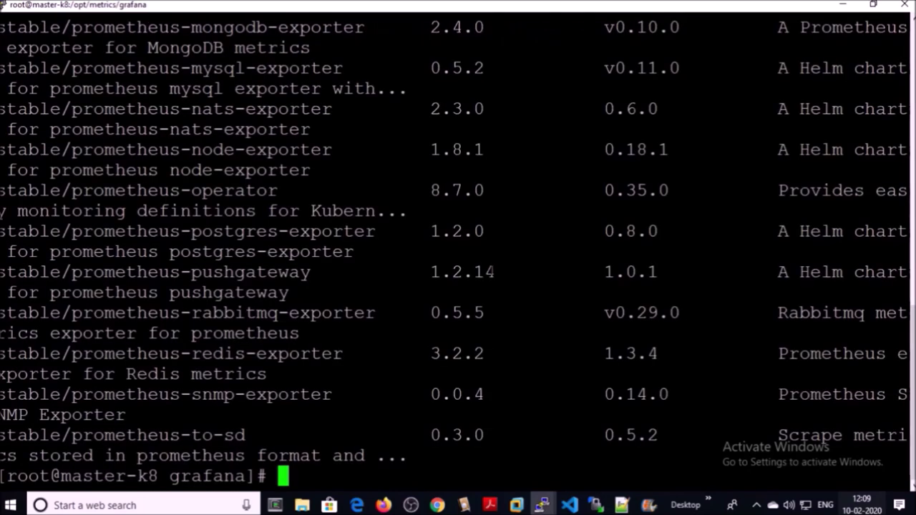
{"action": "scroll", "coordinate": [458, 250], "scroll_direction": "up", "scroll_amount": 7}
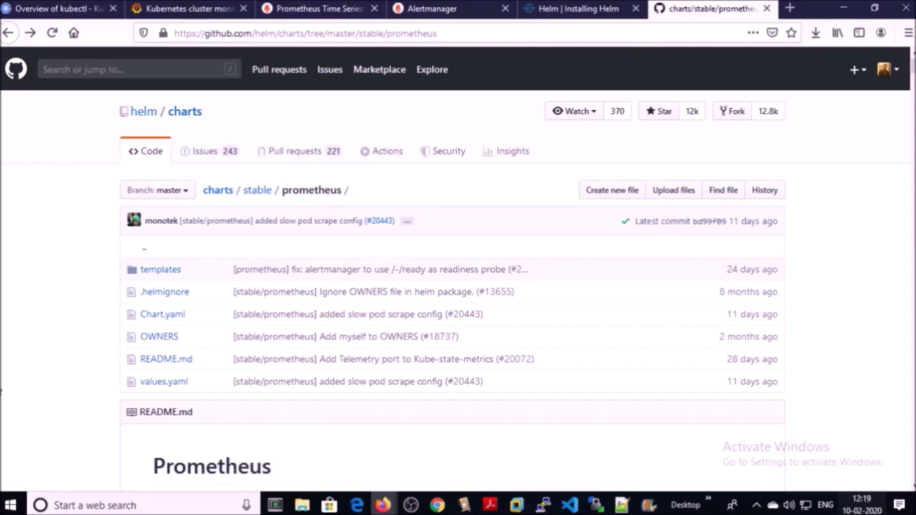
Step: Browse the template files of the stable/prometheus chart in the helm/charts GitHub repository
{"action": "left_click", "coordinate": [172, 272]}
{"action": "scroll", "coordinate": [28, 248], "scroll_direction": "down", "scroll_amount": 2}
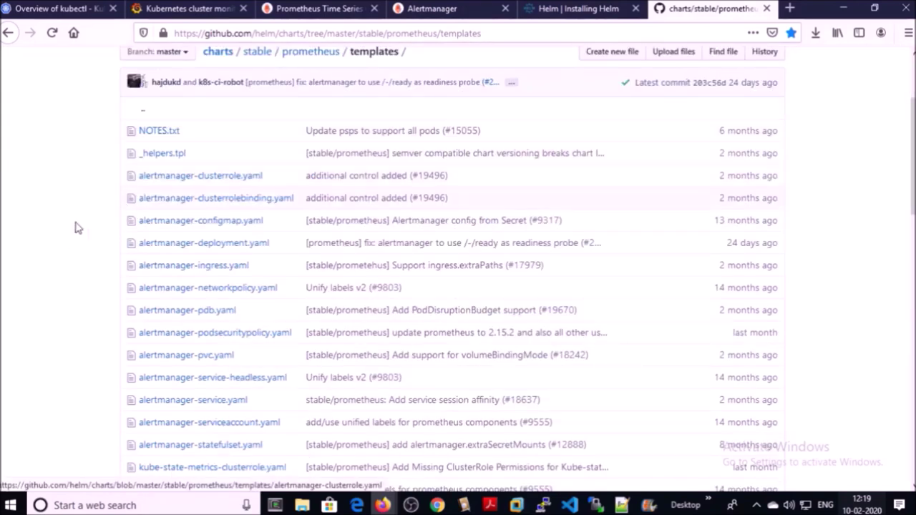
{"action": "scroll", "coordinate": [79, 228], "scroll_direction": "down", "scroll_amount": 7}
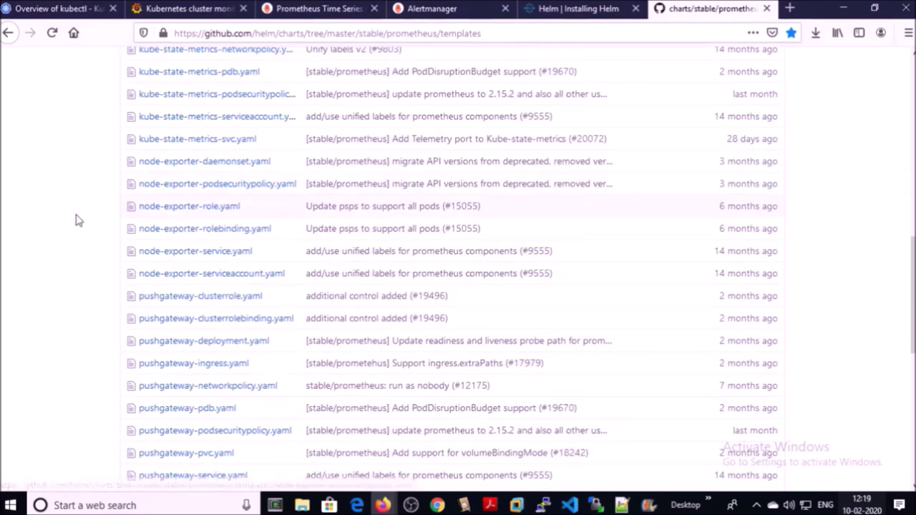
{"action": "scroll", "coordinate": [71, 392], "scroll_direction": "down", "scroll_amount": 6}
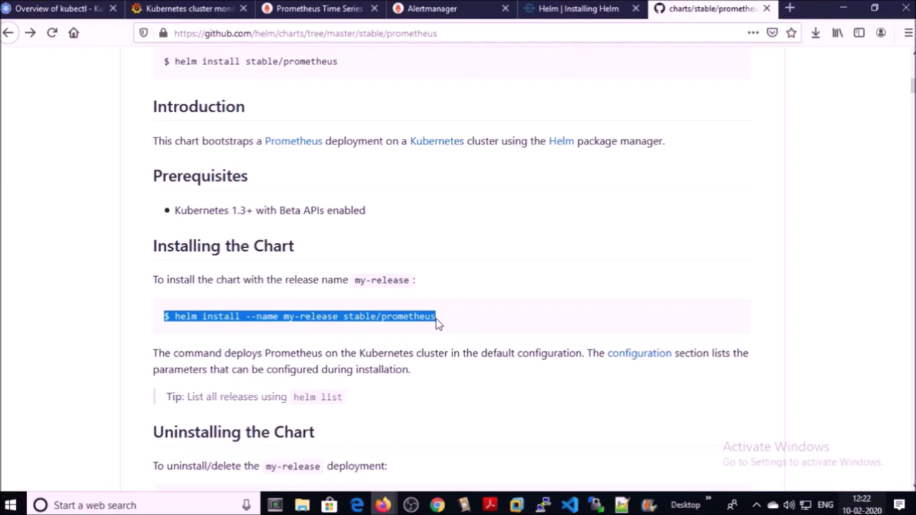
Step: Open values.yaml of the stable/prometheus chart on GitHub and look through it to the end
{"action": "scroll", "coordinate": [161, 322], "scroll_direction": "up", "scroll_amount": 7}
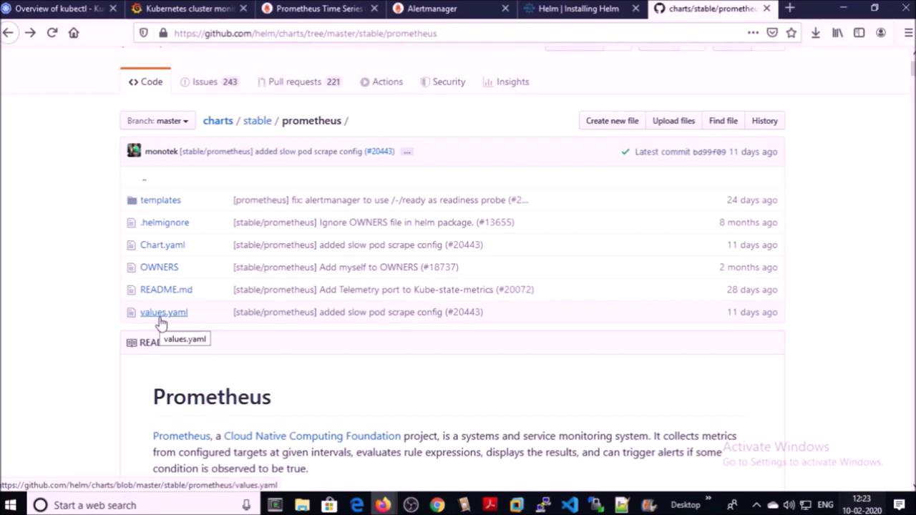
{"action": "left_click", "coordinate": [160, 319]}
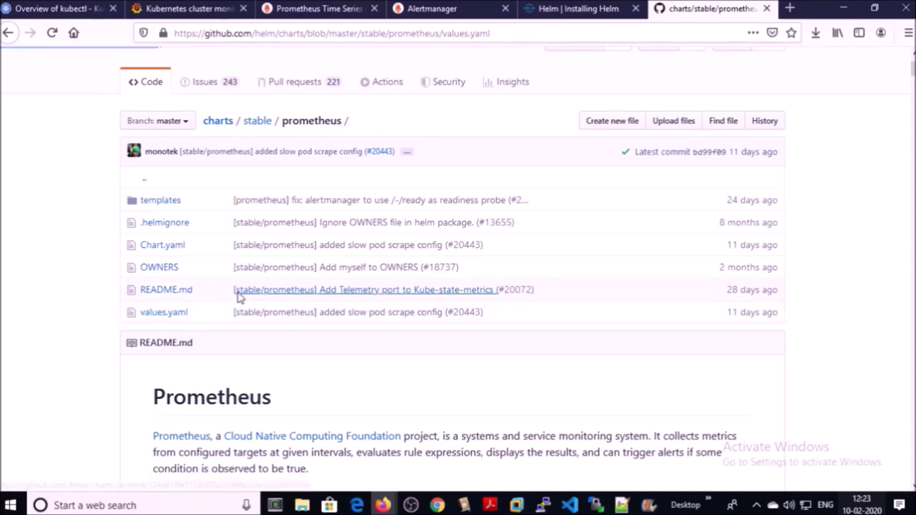
{"action": "scroll", "coordinate": [257, 303], "scroll_direction": "down", "scroll_amount": 6}
{"action": "key", "text": "End"}
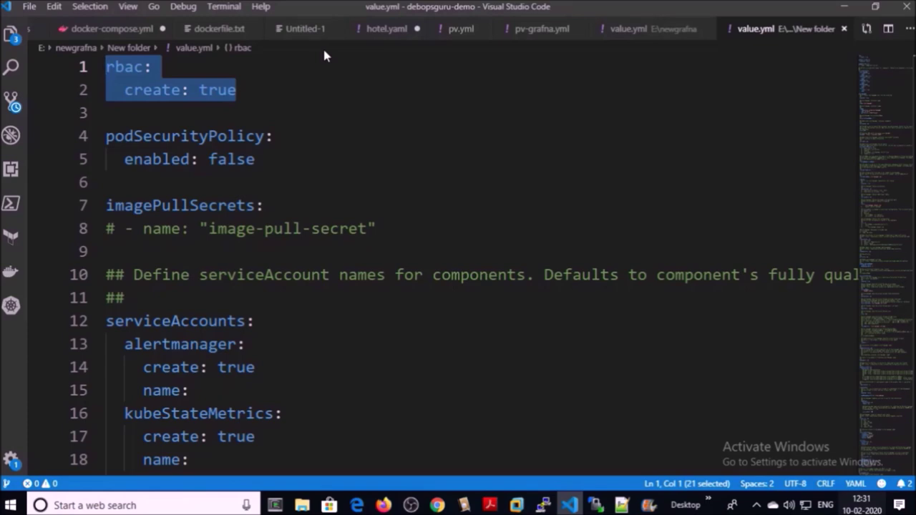
Step: Review the serviceAccounts section in value.yml and highlight the enabled setting of the alertmanager section
{"action": "scroll", "coordinate": [465, 264], "scroll_direction": "down", "scroll_amount": 3}
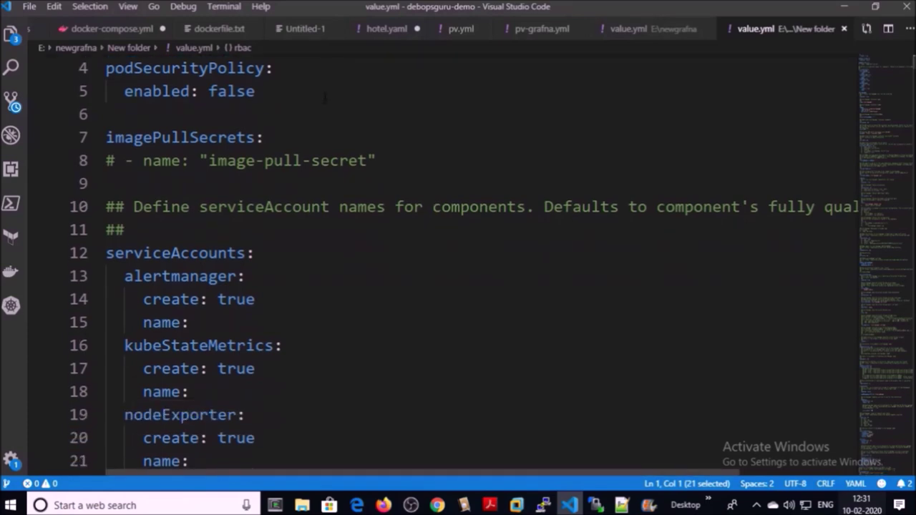
{"action": "scroll", "coordinate": [324, 98], "scroll_direction": "down", "scroll_amount": 1}
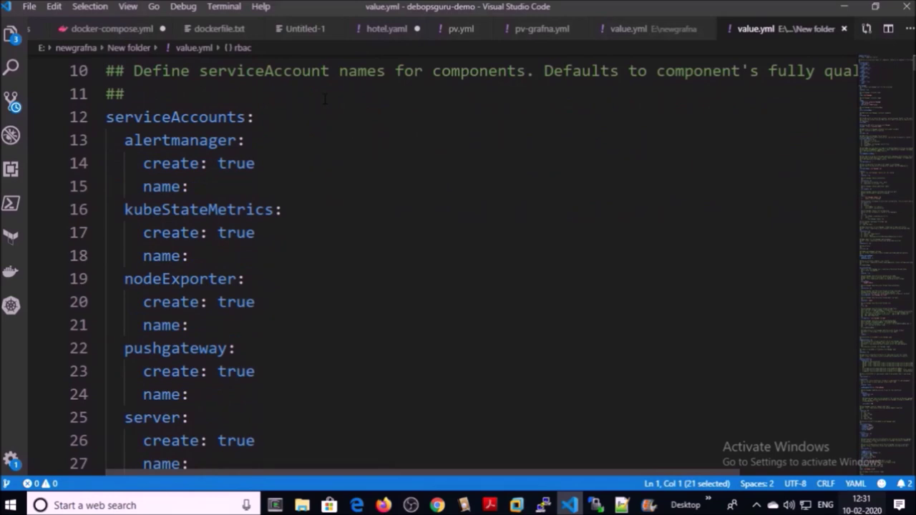
{"action": "scroll", "coordinate": [324, 99], "scroll_direction": "down", "scroll_amount": 1}
{"action": "left_click_drag", "start_coordinate": [106, 83], "coordinate": [108, 450]}
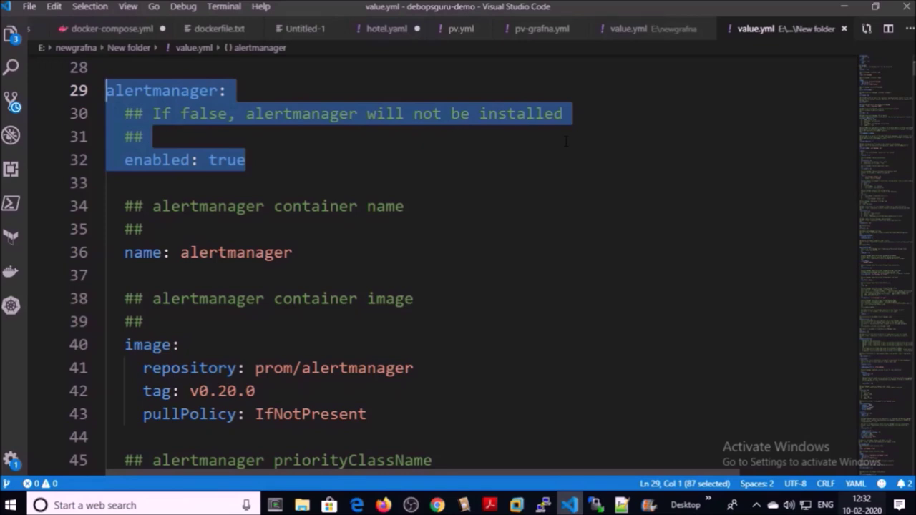
{"action": "left_click_drag", "start_coordinate": [246, 160], "coordinate": [207, 159]}
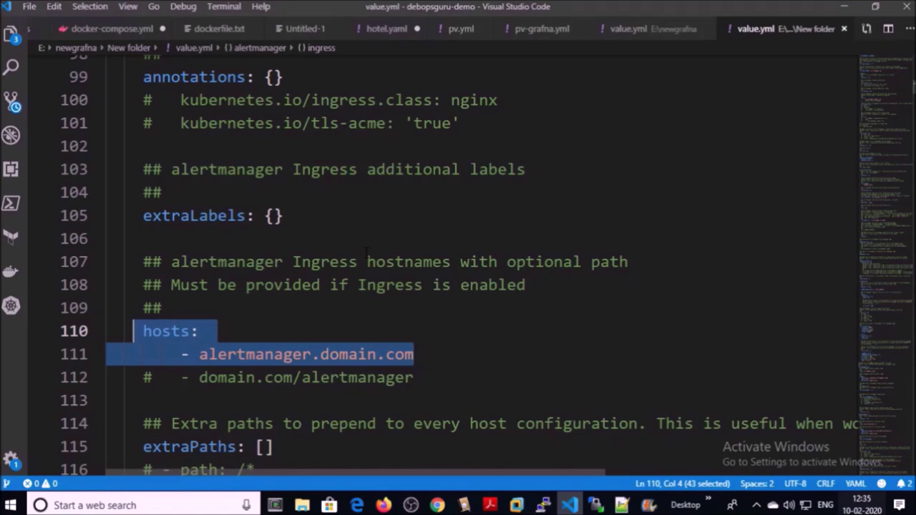
Step: Compare the alertmanager ingress host with the Alertmanager page address in the browser, and highlight the ingress tls block in value.yml
{"action": "key", "text": "alt+Tab"}
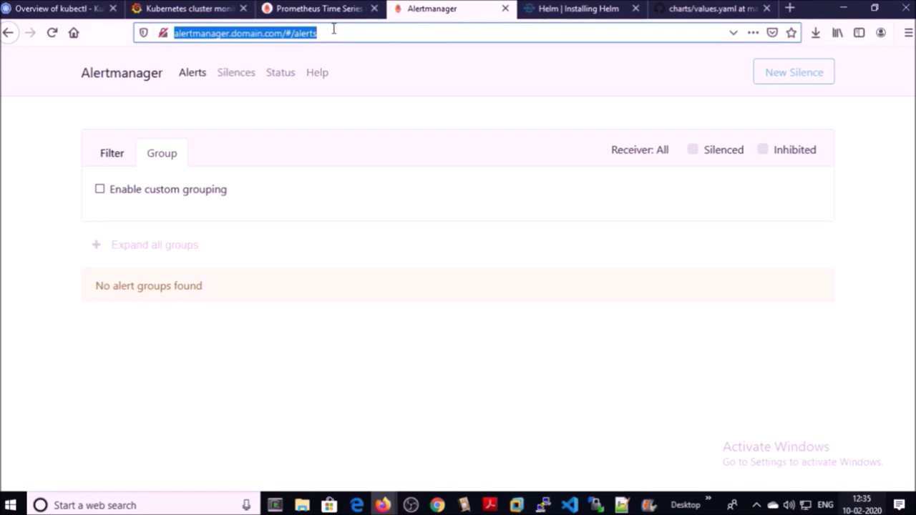
{"action": "key", "text": "alt+Tab"}
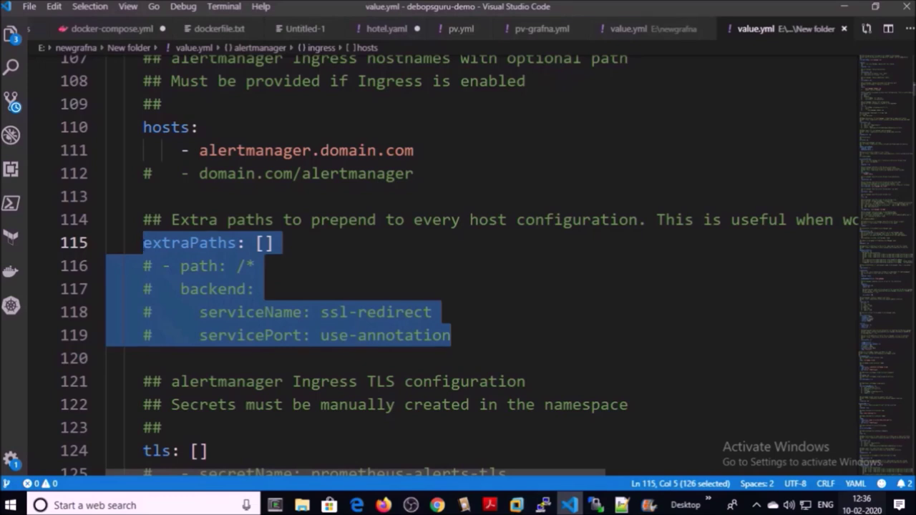
{"action": "scroll", "coordinate": [409, 352], "scroll_direction": "down", "scroll_amount": 2}
{"action": "left_click_drag", "start_coordinate": [143, 280], "coordinate": [409, 368]}
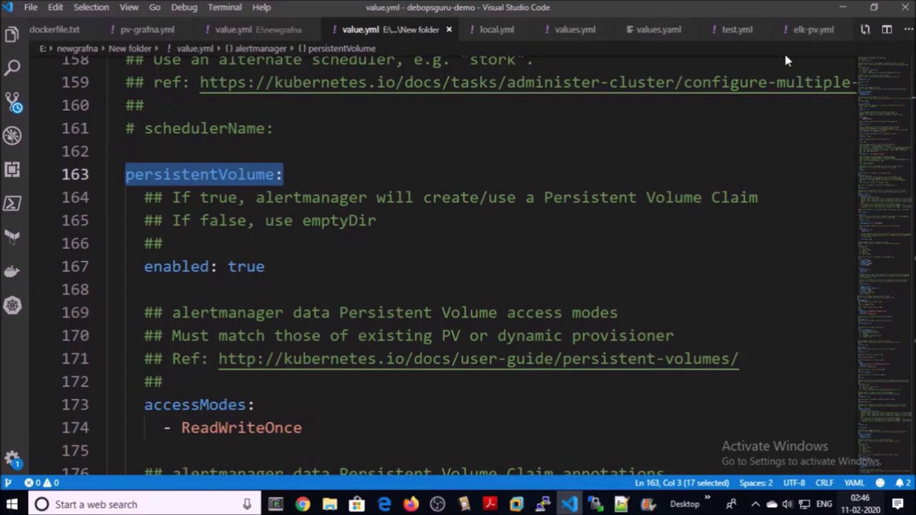
Step: Highlight the enabled: true setting and the ReadWriteOnce access mode of the alertmanager persistentVolume section
{"action": "key", "text": "Down"}
{"action": "key", "text": "Down"}
{"action": "key", "text": "Down"}
{"action": "key", "text": "Down"}
{"action": "key", "text": "End"}
{"action": "key", "text": "shift+Home"}
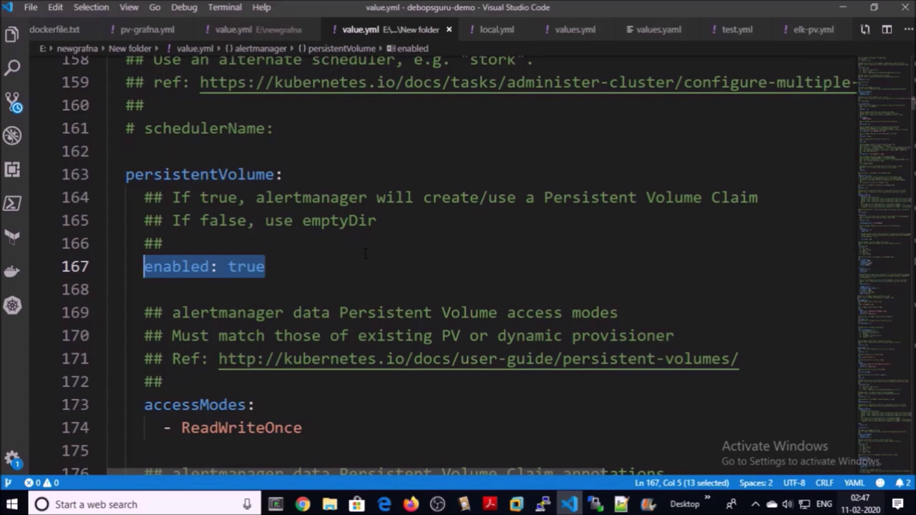
{"action": "scroll", "coordinate": [184, 330], "scroll_direction": "down", "scroll_amount": 2}
{"action": "double_click", "coordinate": [184, 326]}
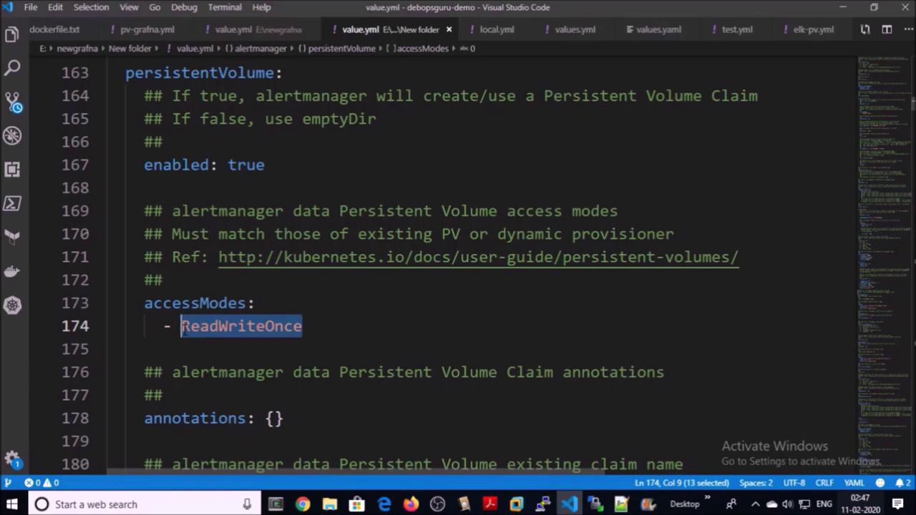
Step: Highlight the existingClaim name alertmanager-pv-claim and the mountPath setting of the alertmanager persistent volume
{"action": "scroll", "coordinate": [184, 330], "scroll_direction": "down", "scroll_amount": 4}
{"action": "left_click_drag", "start_coordinate": [497, 262], "coordinate": [146, 263]}
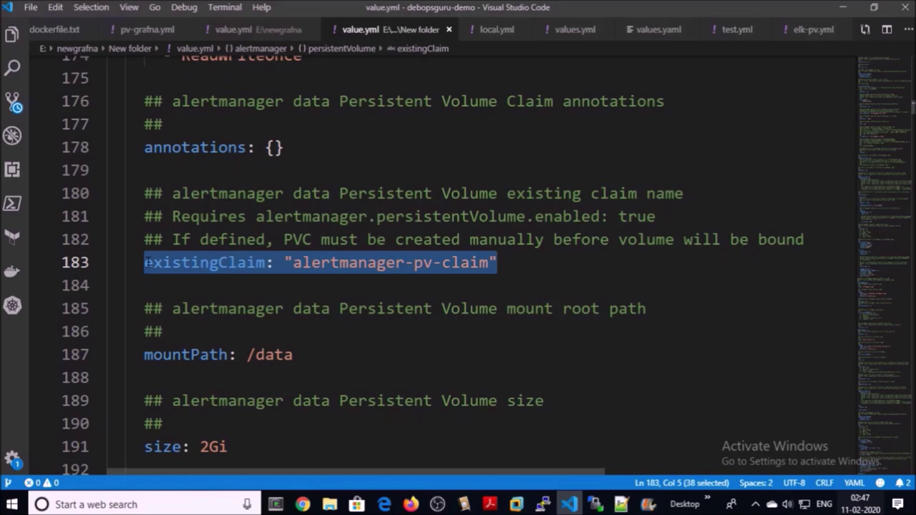
{"action": "left_click_drag", "start_coordinate": [293, 263], "coordinate": [489, 263]}
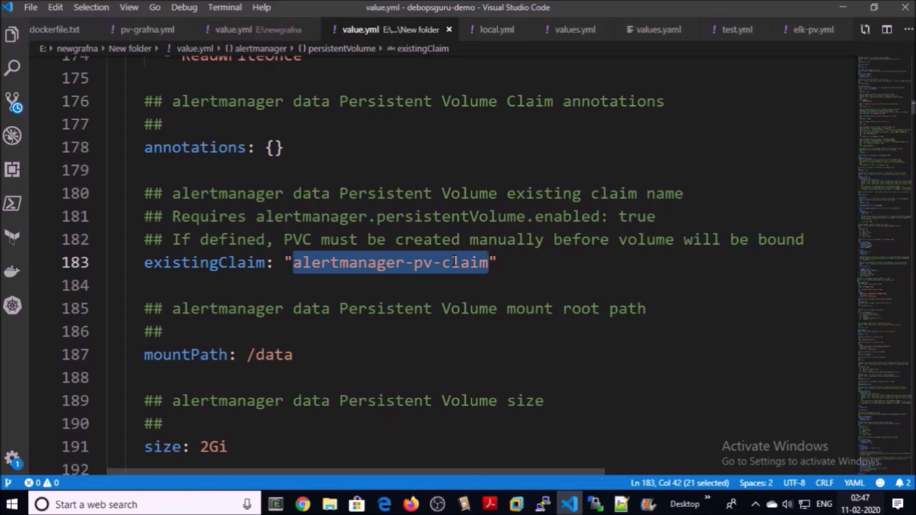
{"action": "scroll", "coordinate": [455, 263], "scroll_direction": "down", "scroll_amount": 1}
{"action": "left_click_drag", "start_coordinate": [292, 286], "coordinate": [144, 287]}
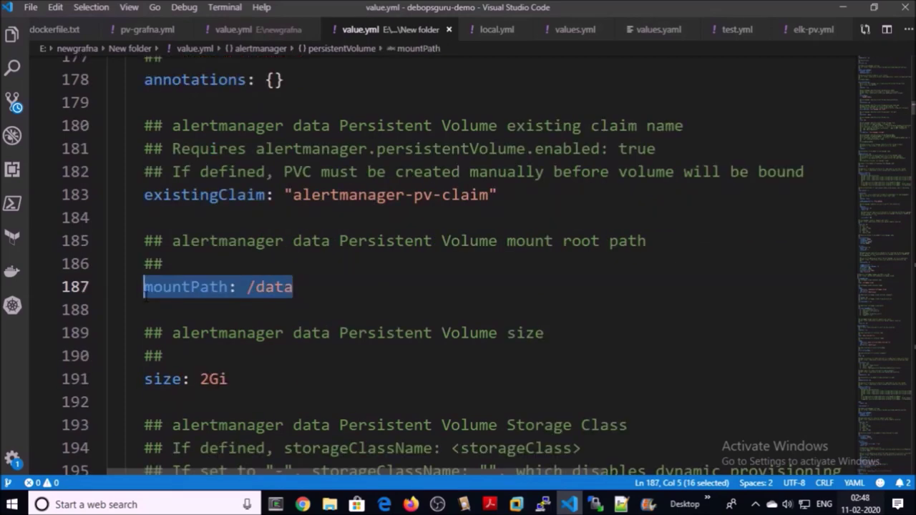
Step: Highlight the size and storageClass settings of the alertmanager persistent volume and look over the pod settings below them
{"action": "scroll", "coordinate": [145, 297], "scroll_direction": "down", "scroll_amount": 1}
{"action": "left_click_drag", "start_coordinate": [227, 312], "coordinate": [144, 312]}
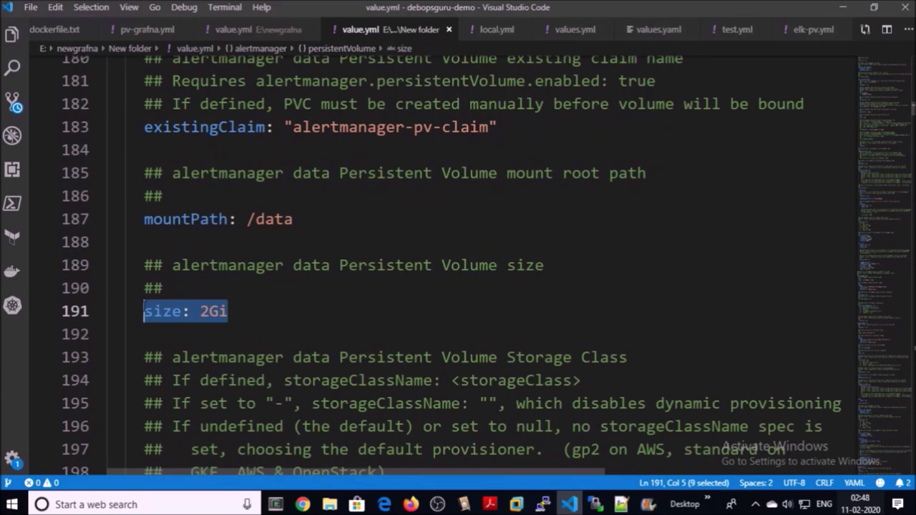
{"action": "scroll", "coordinate": [144, 312], "scroll_direction": "down", "scroll_amount": 2}
{"action": "left_click_drag", "start_coordinate": [477, 349], "coordinate": [135, 351]}
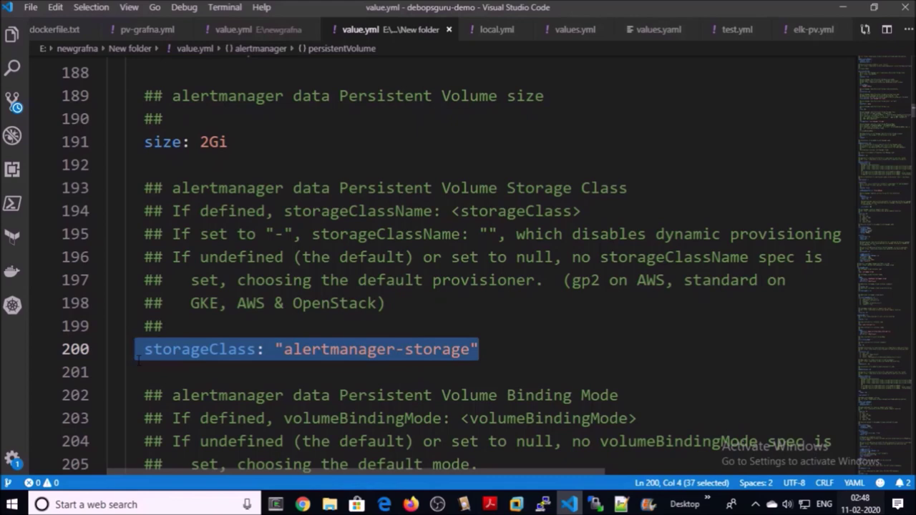
{"action": "scroll", "coordinate": [135, 351], "scroll_direction": "down", "scroll_amount": 10}
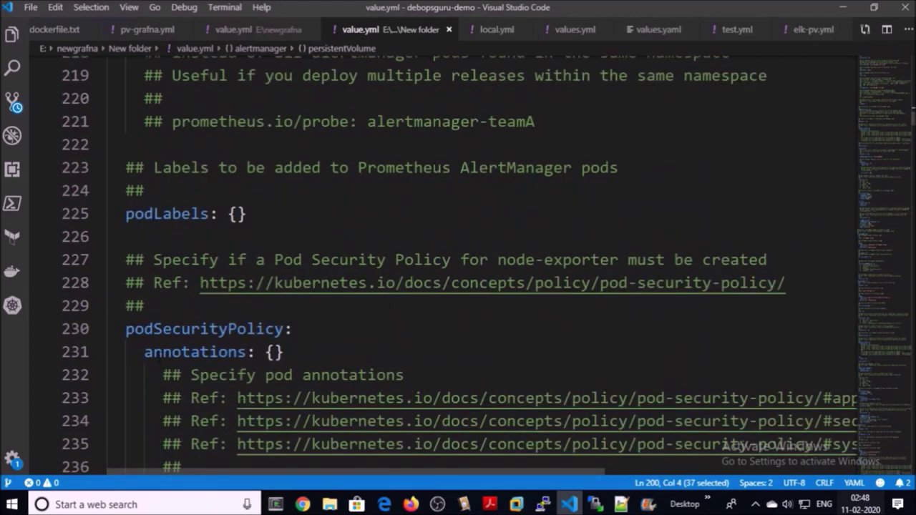
{"action": "scroll", "coordinate": [159, 361], "scroll_direction": "down", "scroll_amount": 2}
{"action": "scroll", "coordinate": [159, 359], "scroll_direction": "up", "scroll_amount": 10}
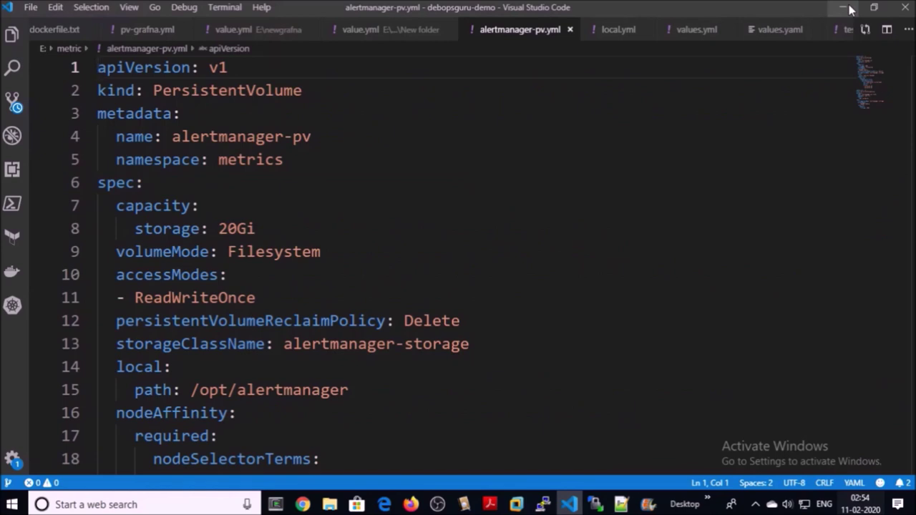
Step: Highlight the name, namespace and storage capacity lines of the PersistentVolume in alertmanager-pv.yml
{"action": "left_click", "coordinate": [512, 146]}
{"action": "key", "text": "shift+Home"}
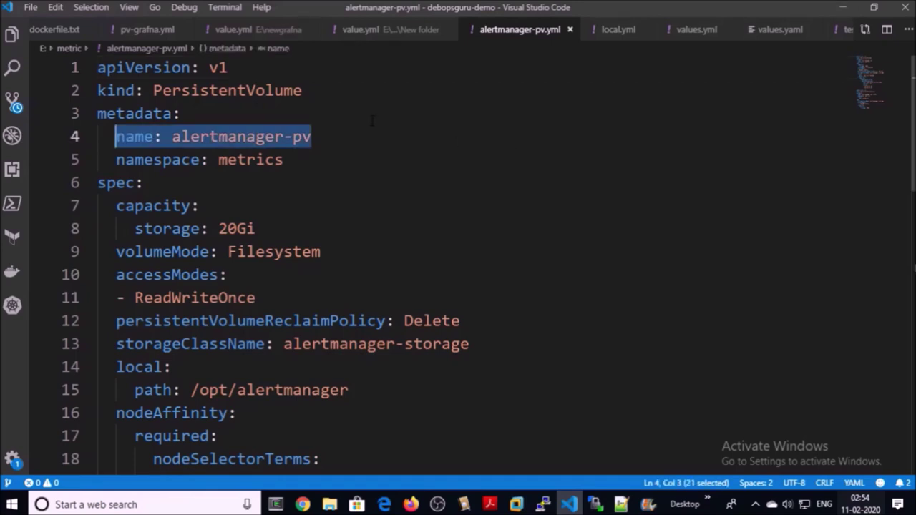
{"action": "left_click", "coordinate": [336, 159]}
{"action": "key", "text": "shift+Home"}
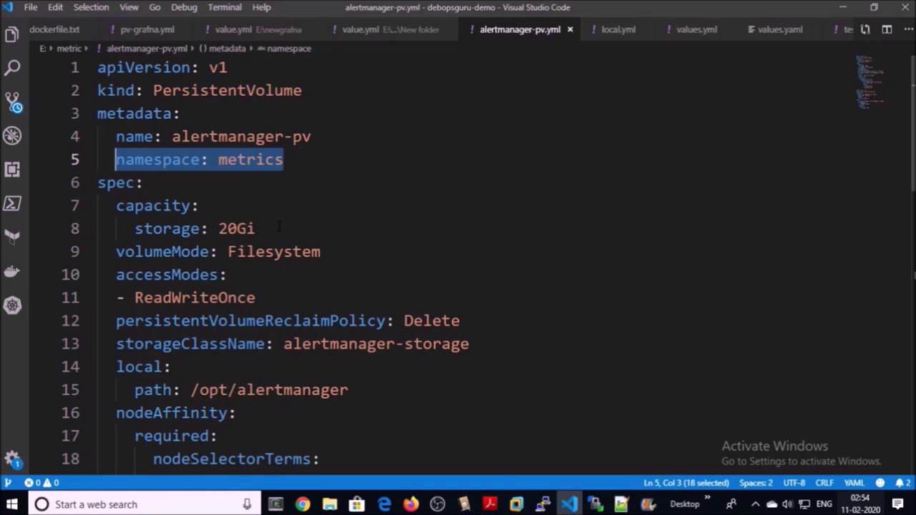
{"action": "left_click", "coordinate": [279, 226]}
{"action": "key", "text": "shift+Home"}
{"action": "scroll", "coordinate": [381, 213], "scroll_direction": "down", "scroll_amount": 1}
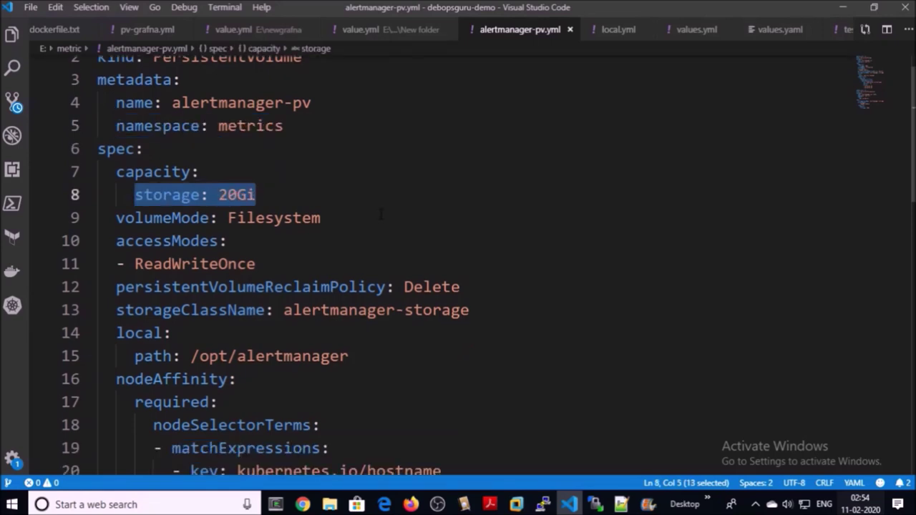
Step: Highlight the volumeMode and storageClassName lines in the PersistentVolume spec of alertmanager-pv.yml
{"action": "scroll", "coordinate": [362, 199], "scroll_direction": "down", "scroll_amount": 1}
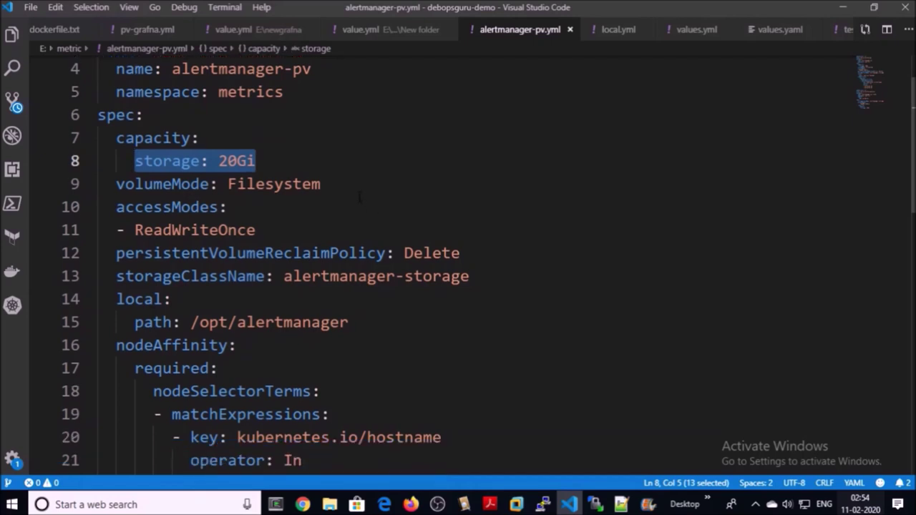
{"action": "left_click", "coordinate": [287, 185]}
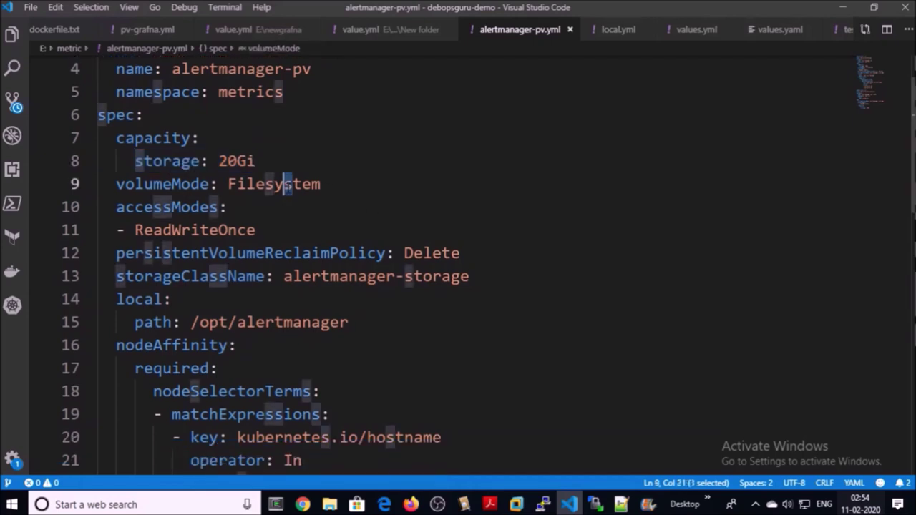
{"action": "left_click", "coordinate": [116, 184]}
{"action": "scroll", "coordinate": [550, 228], "scroll_direction": "down", "scroll_amount": 1}
{"action": "left_click_drag", "start_coordinate": [116, 208], "coordinate": [470, 208]}
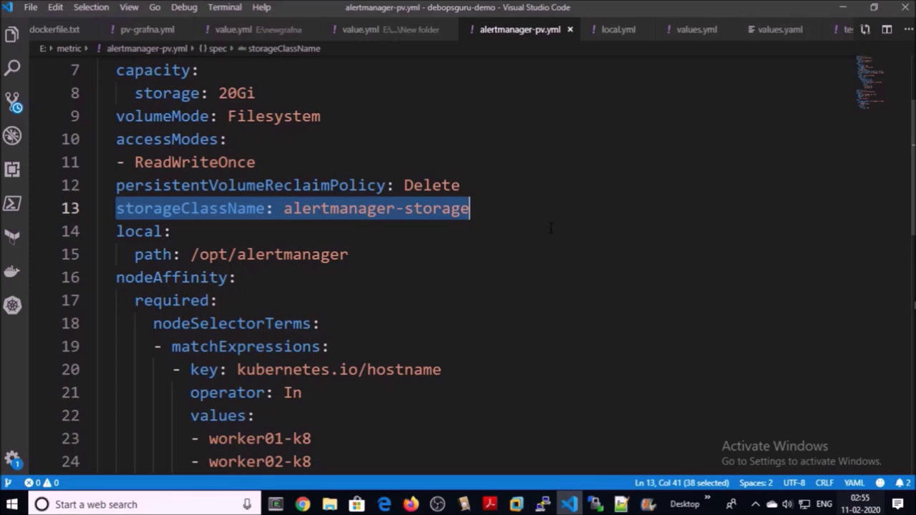
Step: Highlight the local path /opt/alertmanager and the worker node values under nodeAffinity in alertmanager-pv.yml
{"action": "left_click_drag", "start_coordinate": [349, 254], "coordinate": [116, 231]}
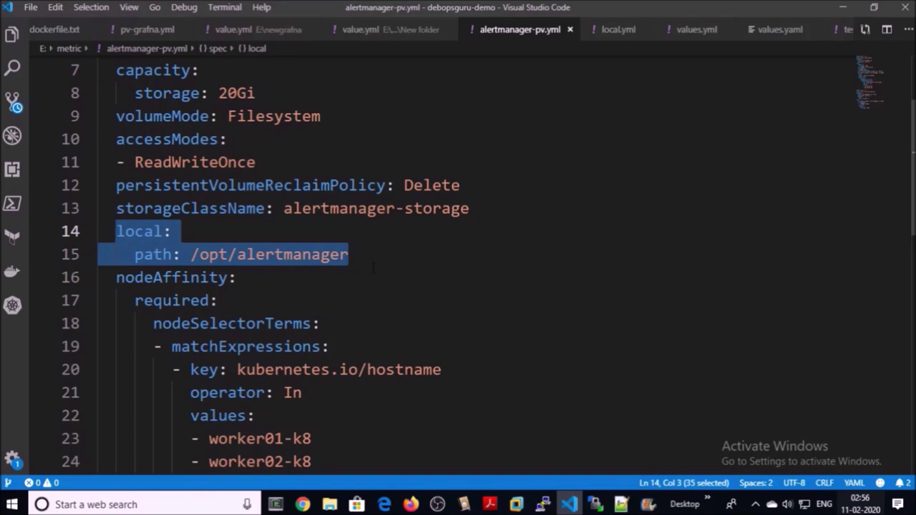
{"action": "left_click_drag", "start_coordinate": [349, 254], "coordinate": [191, 254]}
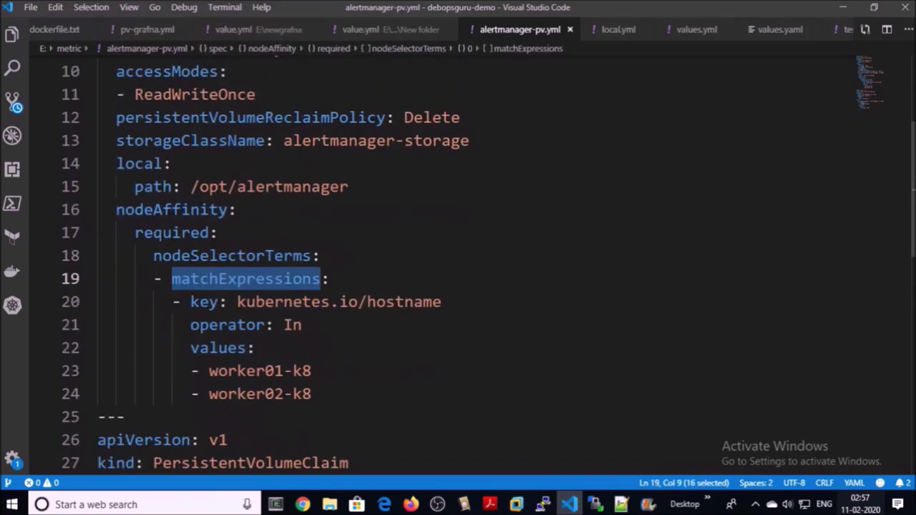
{"action": "left_click_drag", "start_coordinate": [311, 393], "coordinate": [172, 351]}
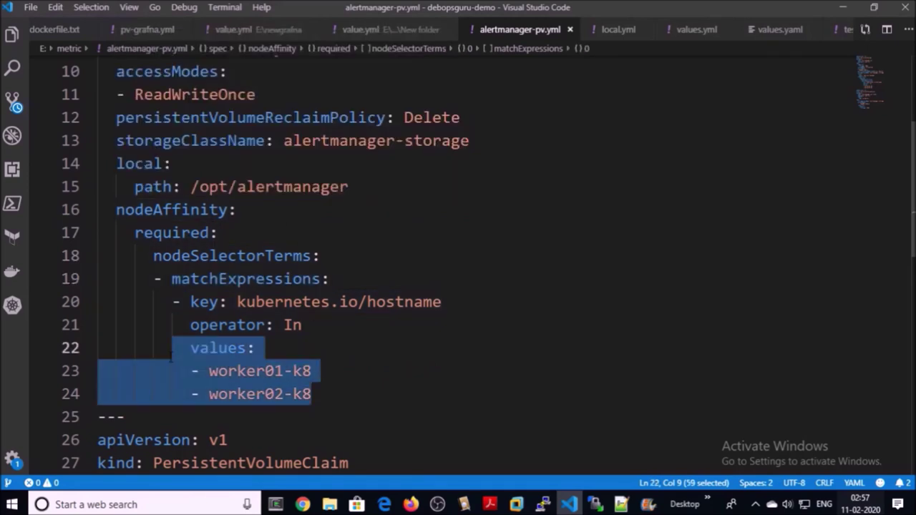
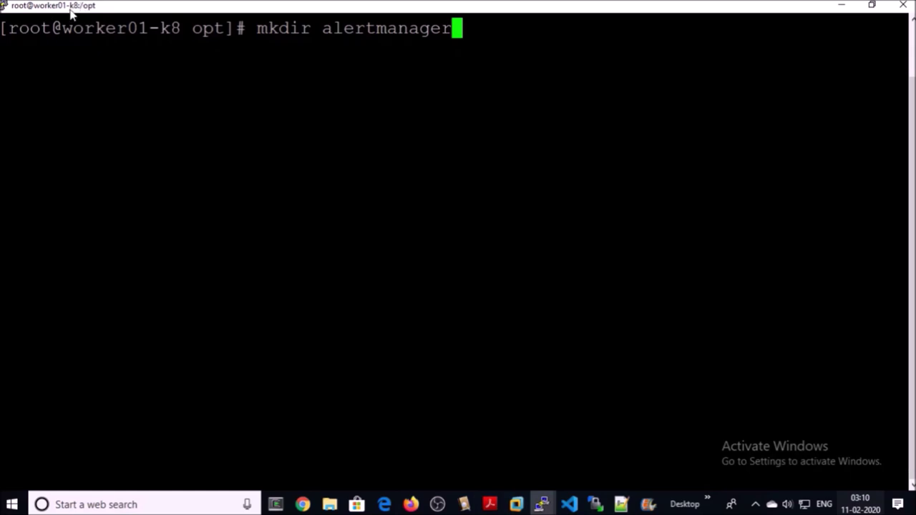
Step: On worker01-k8, create the alertmanager directory in /opt, change into it, print the working directory and highlight the path
{"action": "key", "text": "Return"}
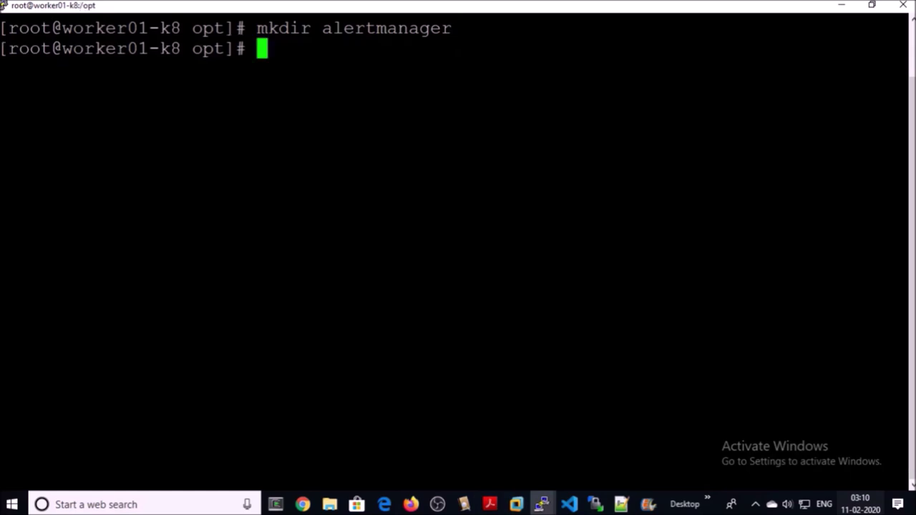
{"action": "type", "text": "cd alertmanager/"}
{"action": "key", "text": "Return"}
{"action": "type", "text": "pwd"}
{"action": "key", "text": "Return"}
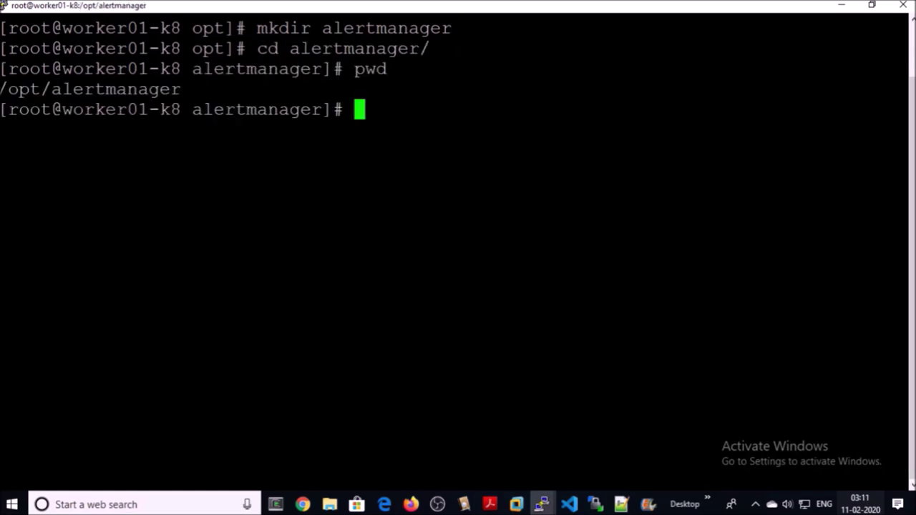
{"action": "left_click_drag", "start_coordinate": [181, 89], "coordinate": [1, 88]}
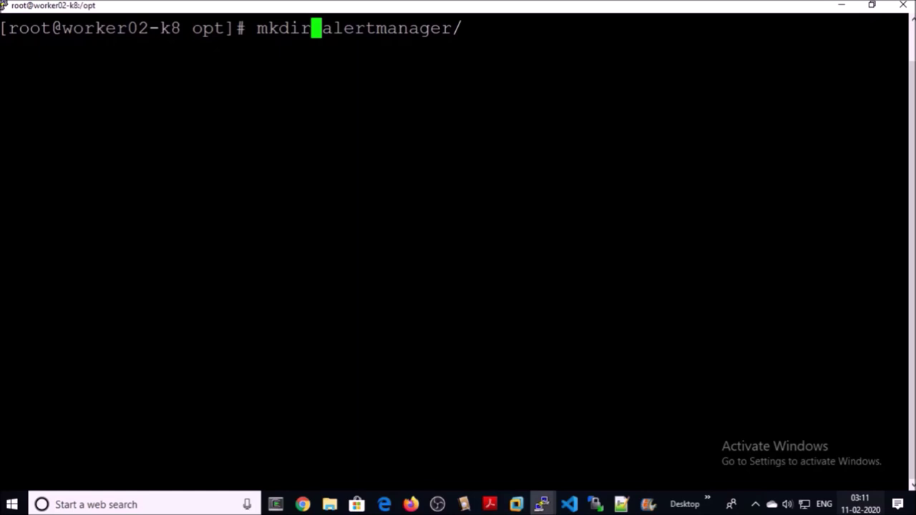
Step: On worker02-k8, create the alertmanager directory in /opt, change into it and print the working directory
{"action": "key", "text": "Return"}
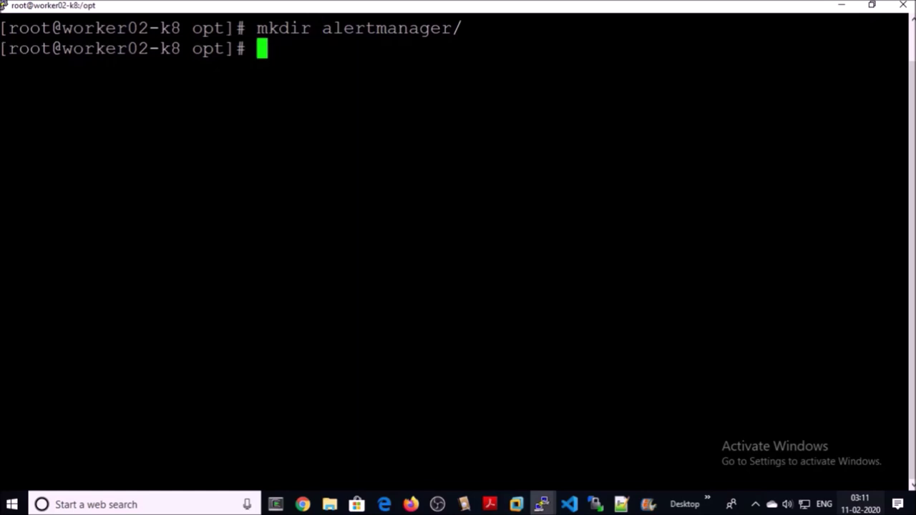
{"action": "type", "text": "cd alertmanager/"}
{"action": "key", "text": "Return"}
{"action": "type", "text": "pwd"}
{"action": "key", "text": "Return"}
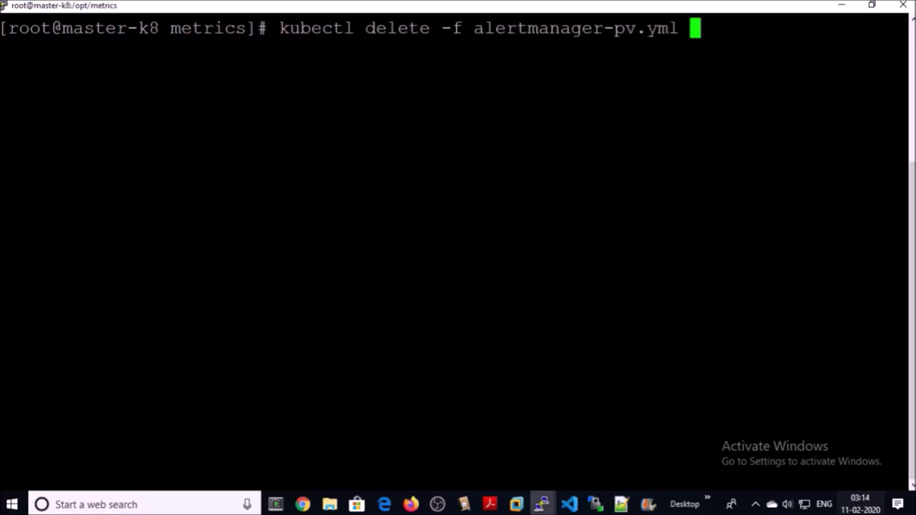
Step: Apply alertmanager-pv.yml with kubectl on master-k8 and highlight the persistent volume and claim names in the output
{"action": "key", "text": "Up"}
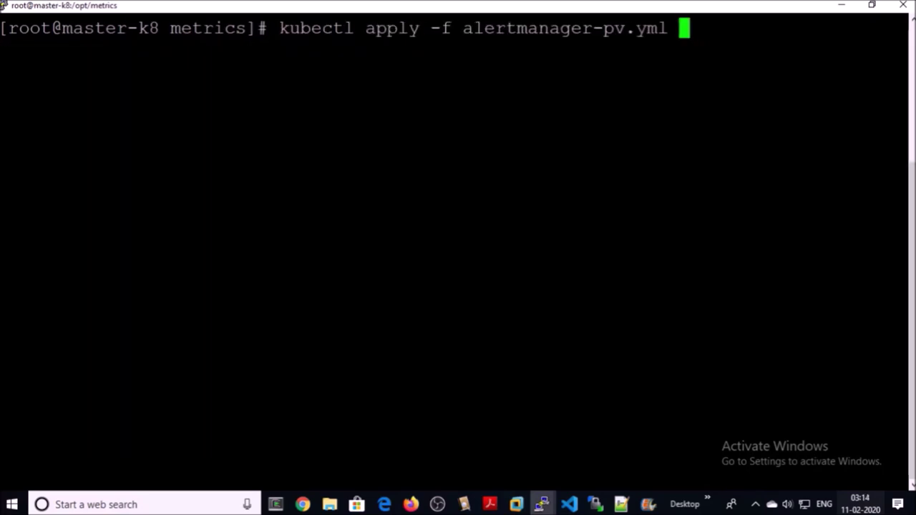
{"action": "key", "text": "Return"}
{"action": "left_click_drag", "start_coordinate": [353, 49], "coordinate": [182, 50]}
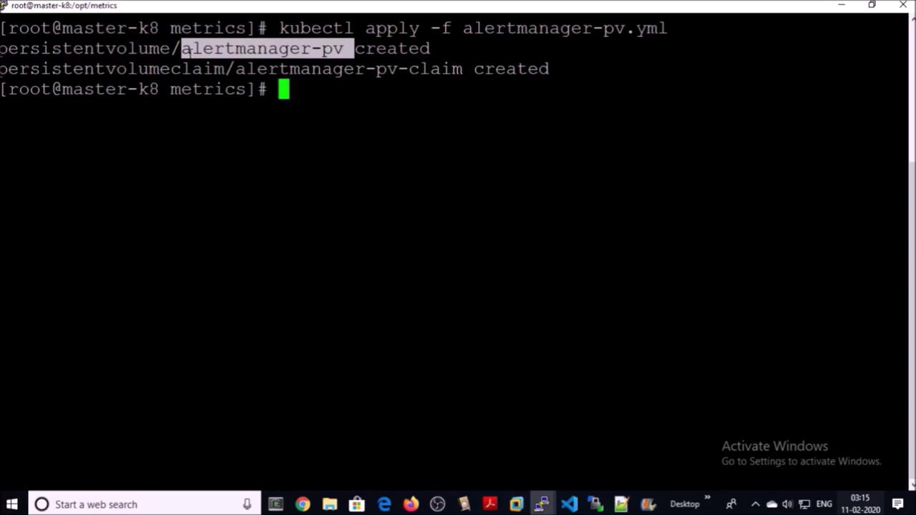
{"action": "left_click_drag", "start_coordinate": [472, 69], "coordinate": [238, 69]}
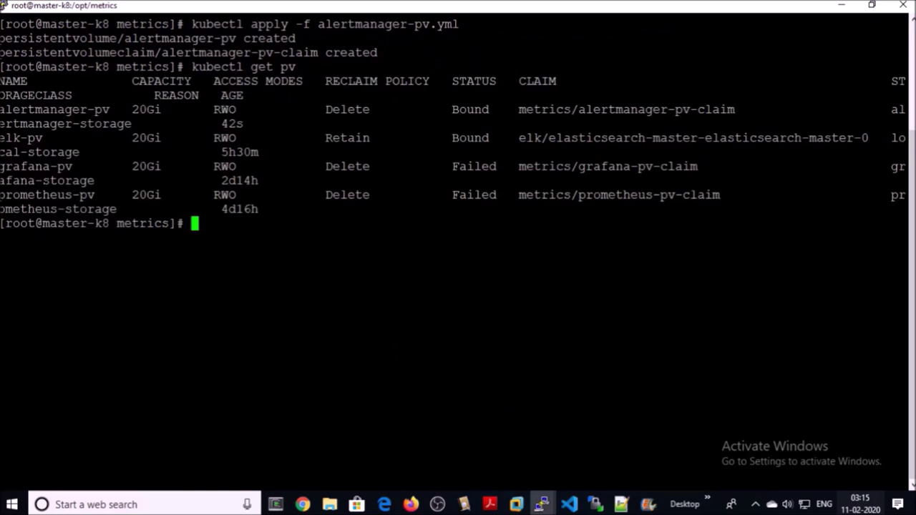
Step: List the persistent volumes and the persistent volume claims in the metrics namespace, highlighting the alertmanager entries
{"action": "left_click_drag", "start_coordinate": [903, 125], "coordinate": [1, 109]}
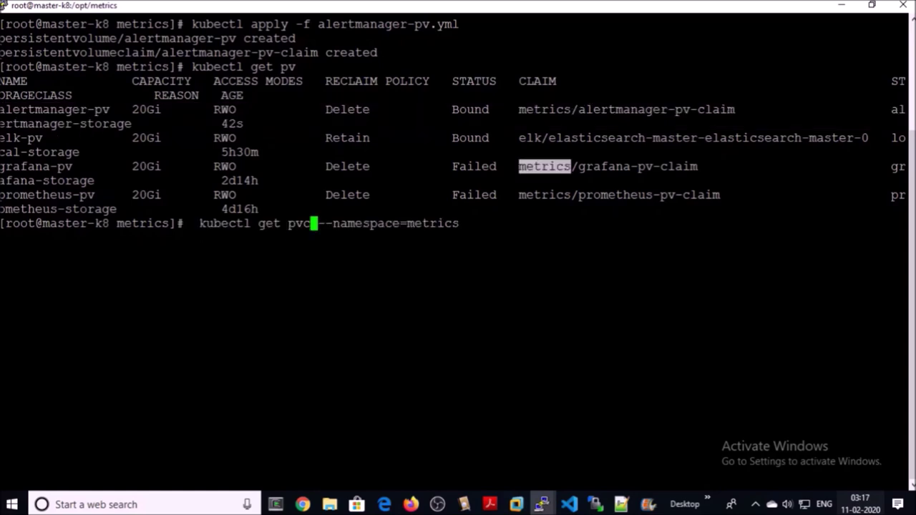
{"action": "key", "text": "Return"}
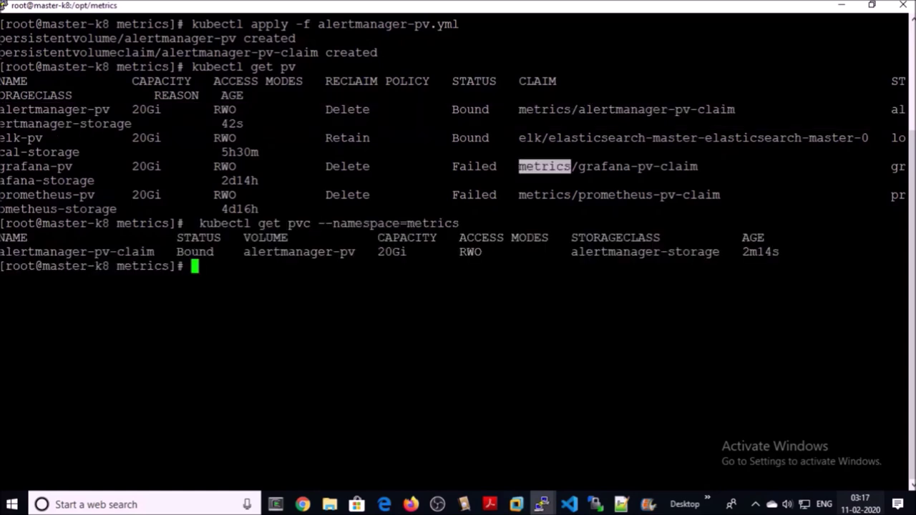
{"action": "left_click_drag", "start_coordinate": [70, 266], "coordinate": [70, 255]}
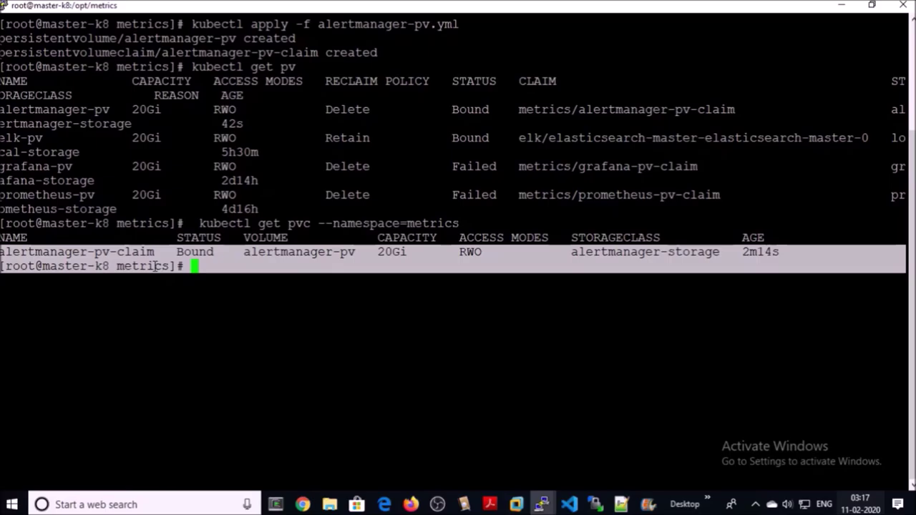
Step: Compare existingClaim and storageClass in value.yml in Visual Studio Code with the alertmanager claim name and storage class in the terminal
{"action": "key", "text": "alt+Tab"}
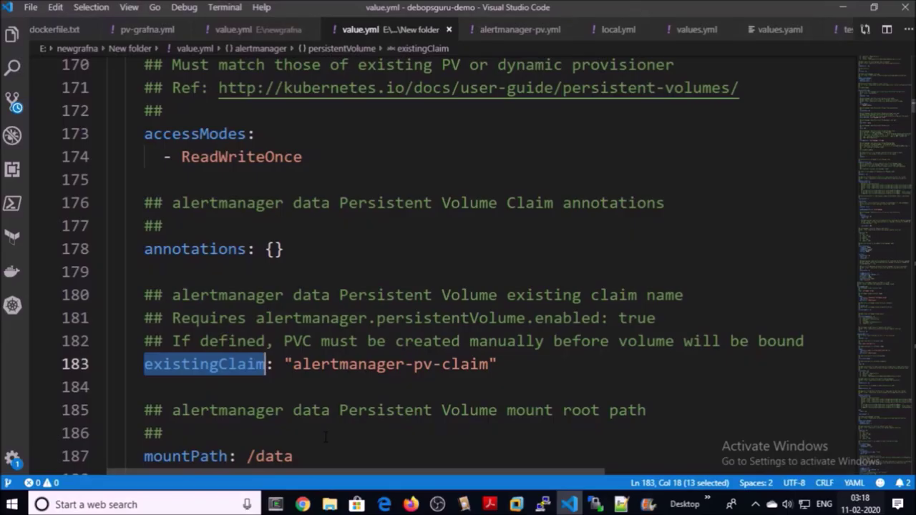
{"action": "key", "text": "alt+Tab"}
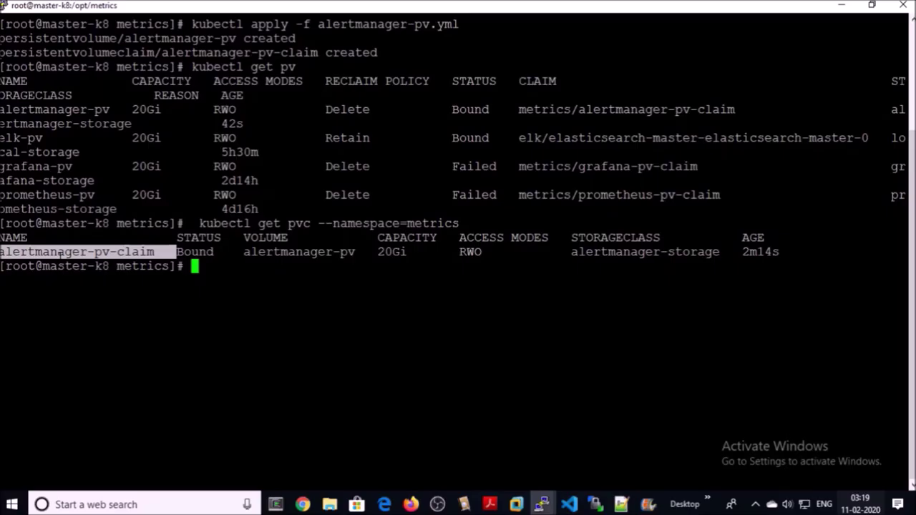
{"action": "key", "text": "alt+Tab"}
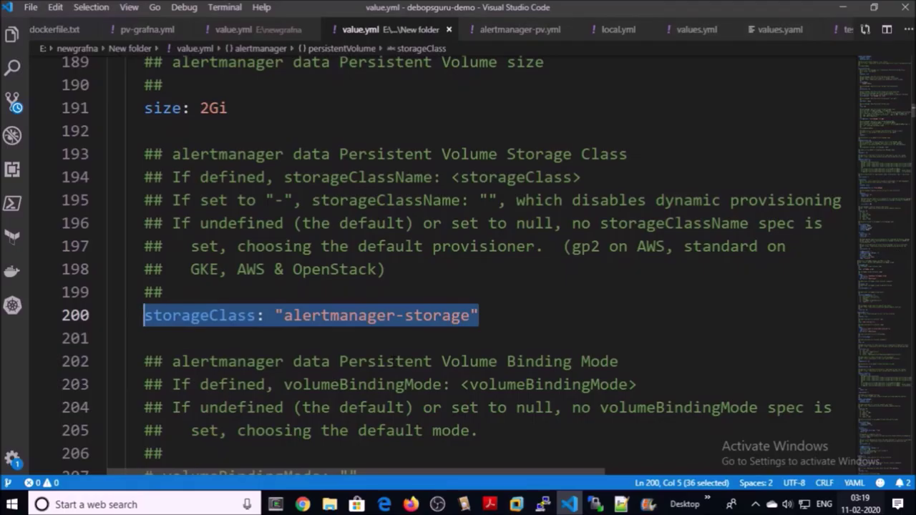
{"action": "key", "text": "alt+Tab"}
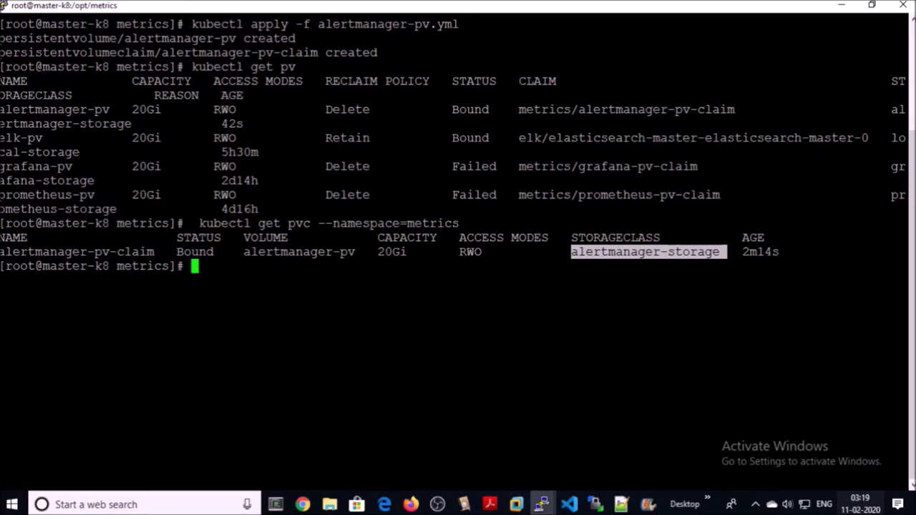
Step: Switch back to value.yml in Visual Studio Code and look over the configmapReload and kube-state-metrics sections
{"action": "key", "text": "alt+Tab"}
{"action": "scroll", "coordinate": [488, 381], "scroll_direction": "down", "scroll_amount": 4}
{"action": "scroll", "coordinate": [487, 379], "scroll_direction": "down", "scroll_amount": 2}
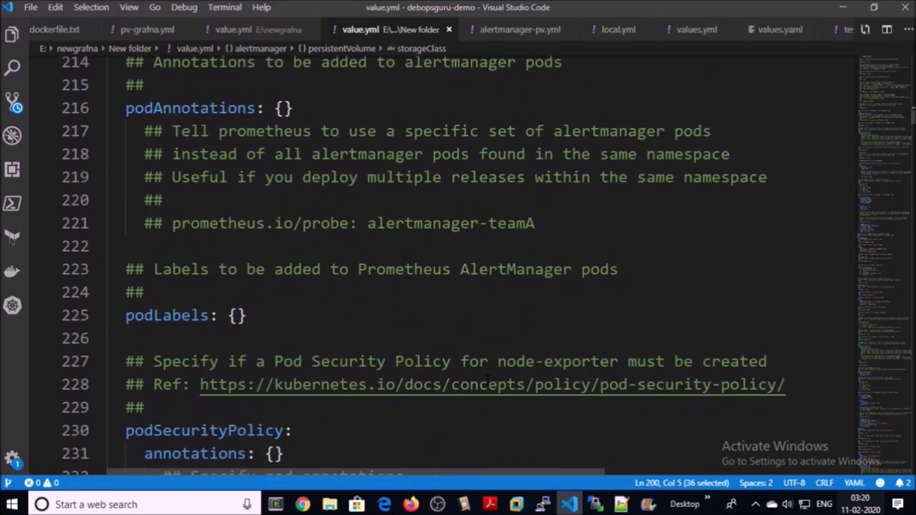
{"action": "scroll", "coordinate": [489, 380], "scroll_direction": "down", "scroll_amount": 3}
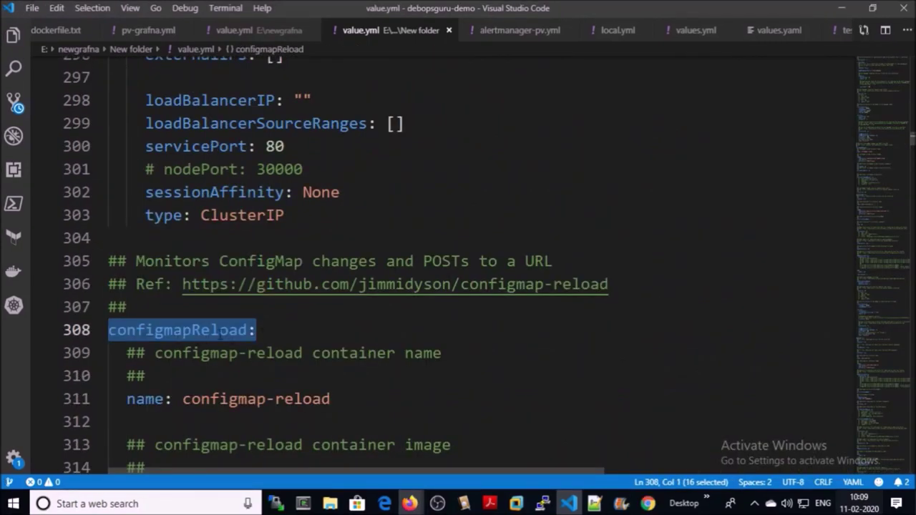
{"action": "scroll", "coordinate": [289, 315], "scroll_direction": "down", "scroll_amount": 1}
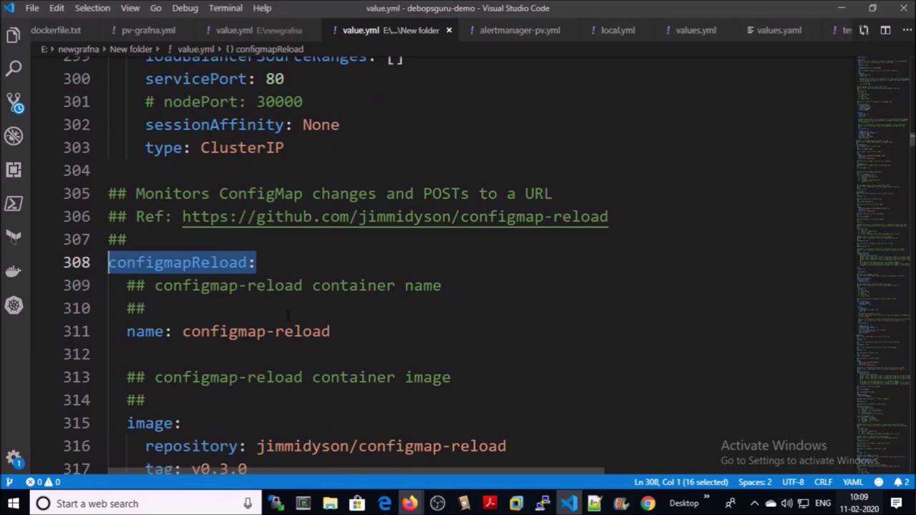
{"action": "scroll", "coordinate": [288, 315], "scroll_direction": "down", "scroll_amount": 2}
{"action": "scroll", "coordinate": [487, 266], "scroll_direction": "down", "scroll_amount": 6}
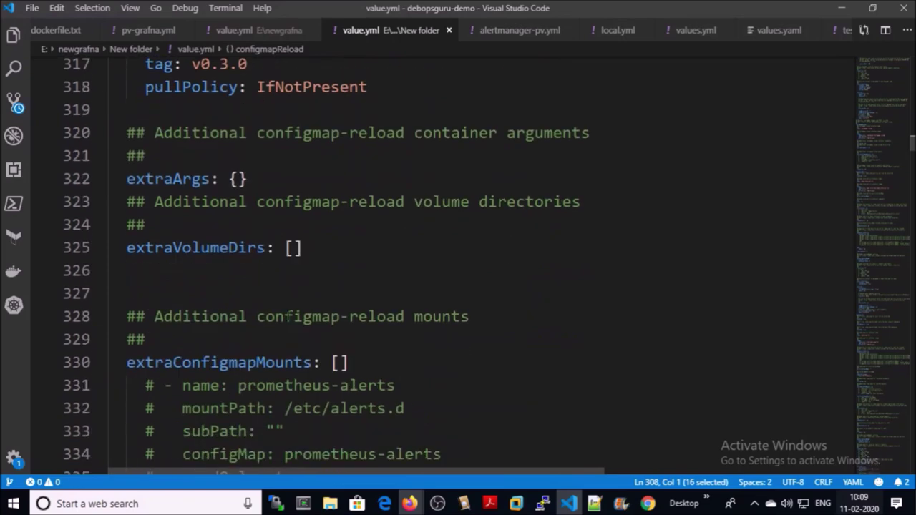
{"action": "scroll", "coordinate": [386, 265], "scroll_direction": "down", "scroll_amount": 8}
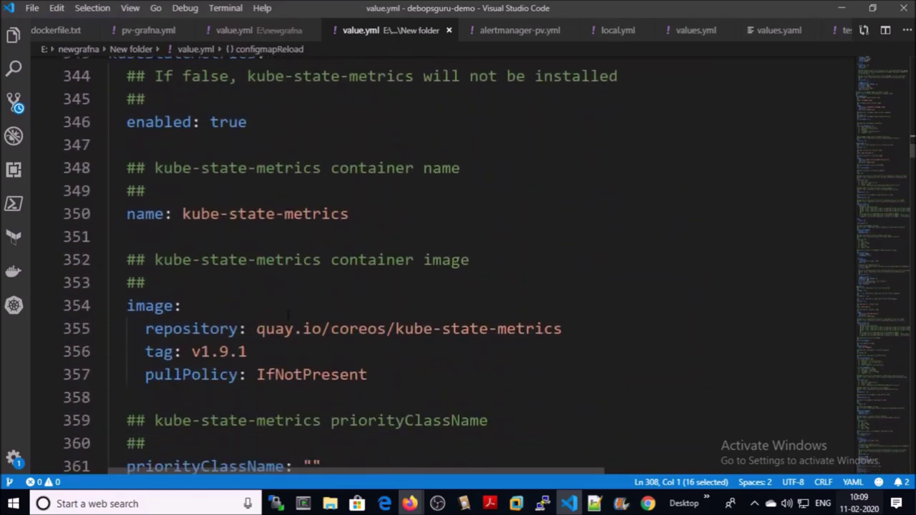
Step: Highlight the nodeExporter heading and its enabled setting in value.yml
{"action": "scroll", "coordinate": [344, 286], "scroll_direction": "down", "scroll_amount": 20}
{"action": "left_click", "coordinate": [343, 291]}
{"action": "key", "text": "shift+Home"}
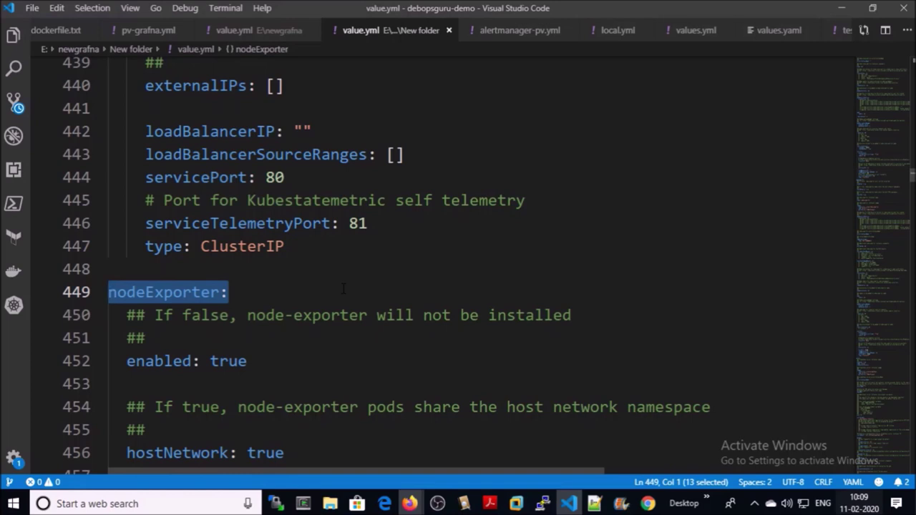
{"action": "scroll", "coordinate": [344, 289], "scroll_direction": "down", "scroll_amount": 1}
{"action": "left_click", "coordinate": [272, 327]}
{"action": "key", "text": "shift+Home"}
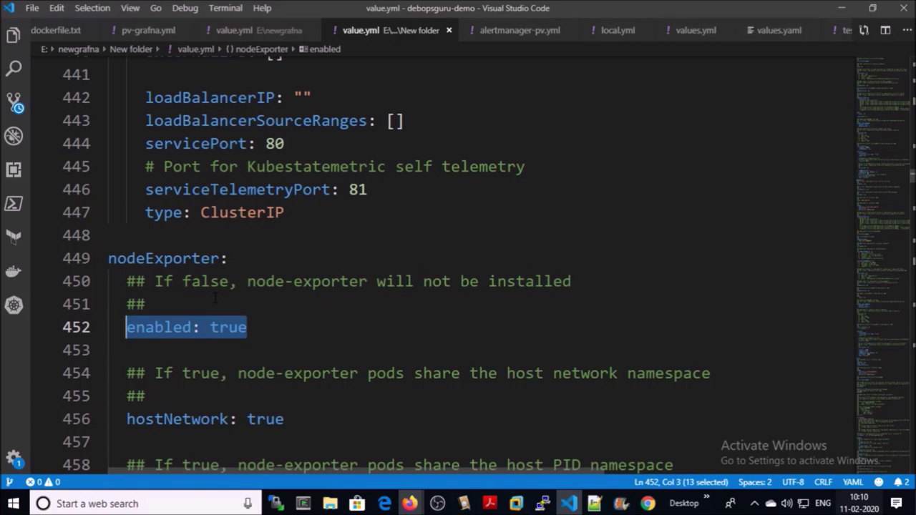
Step: Highlight the server heading of the Prometheus server section and its enabled setting in value.yml
{"action": "scroll", "coordinate": [311, 344], "scroll_direction": "down", "scroll_amount": 20}
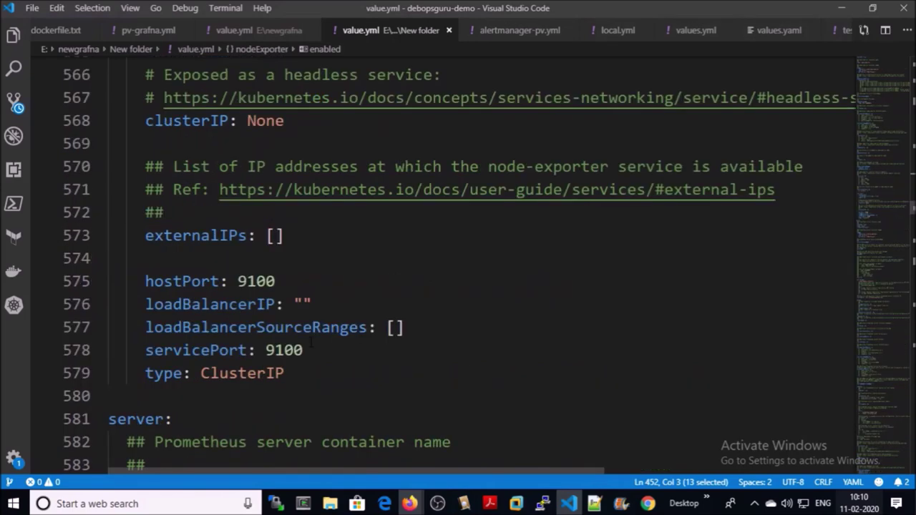
{"action": "scroll", "coordinate": [311, 344], "scroll_direction": "down", "scroll_amount": 1}
{"action": "left_click_drag", "start_coordinate": [173, 352], "coordinate": [108, 352]}
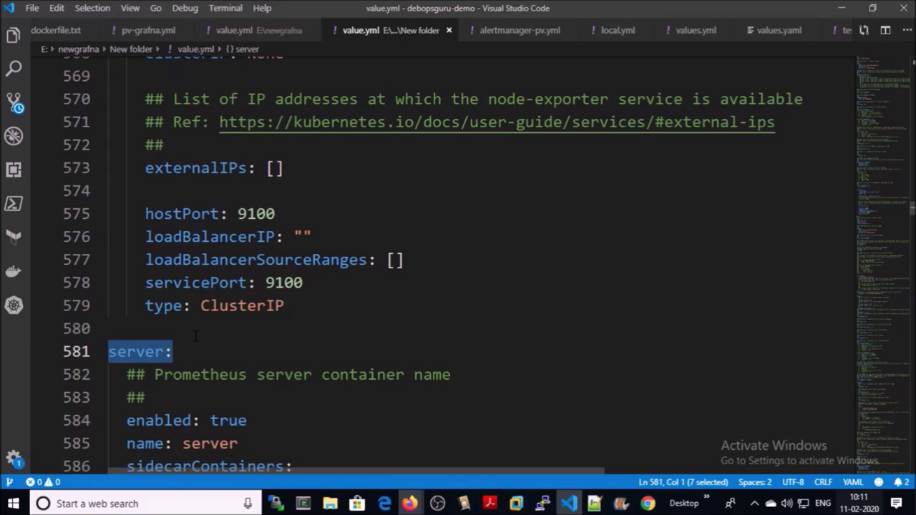
{"action": "scroll", "coordinate": [195, 336], "scroll_direction": "down", "scroll_amount": 1}
{"action": "left_click_drag", "start_coordinate": [247, 353], "coordinate": [127, 353]}
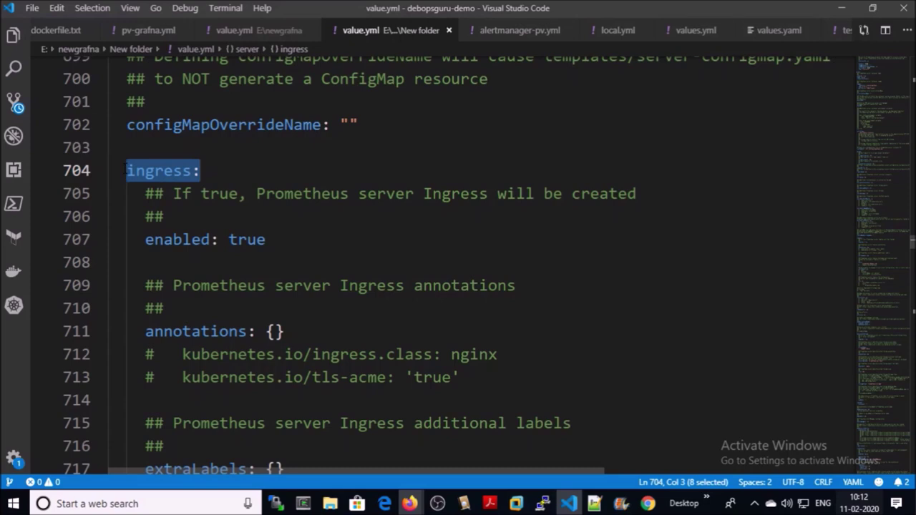
Step: Highlight the enabled setting of the Prometheus server ingress and look over the ingress hostname settings below it
{"action": "scroll", "coordinate": [268, 188], "scroll_direction": "down", "scroll_amount": 1}
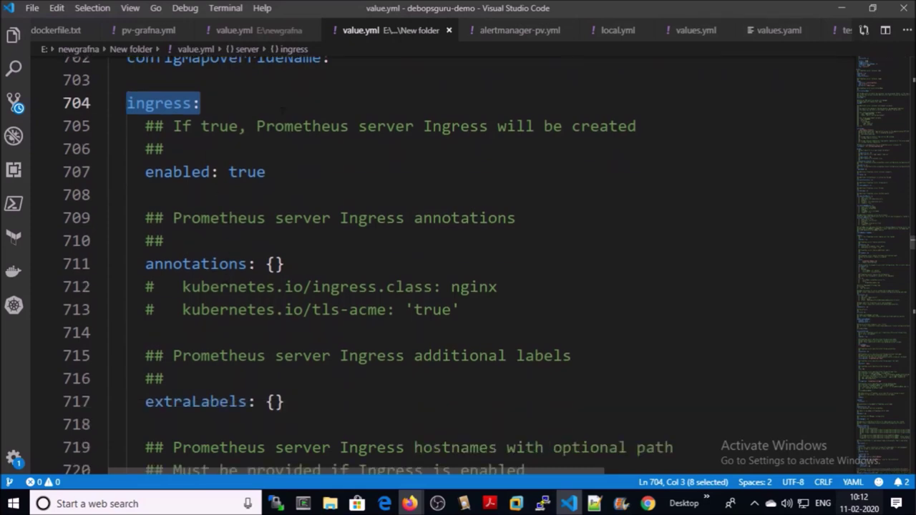
{"action": "left_click_drag", "start_coordinate": [269, 188], "coordinate": [145, 173]}
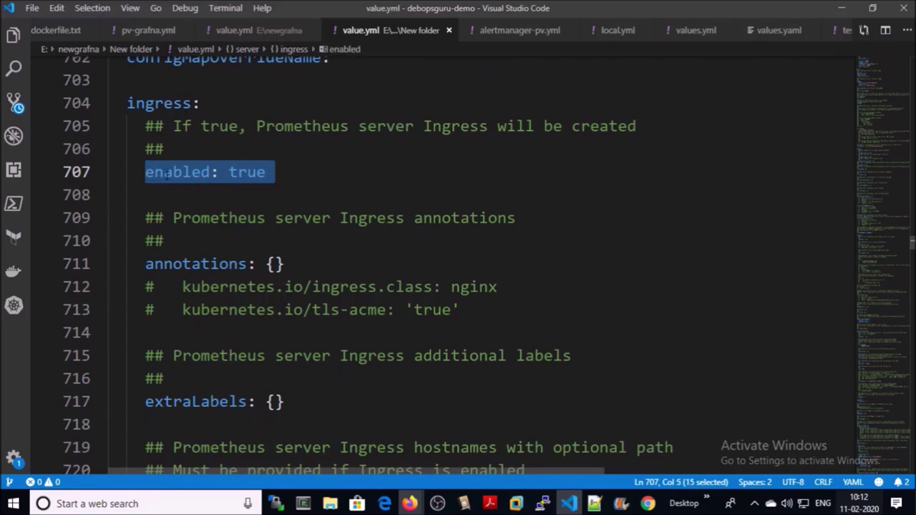
{"action": "scroll", "coordinate": [173, 179], "scroll_direction": "down", "scroll_amount": 2}
{"action": "scroll", "coordinate": [173, 180], "scroll_direction": "down", "scroll_amount": 2}
{"action": "left_click_drag", "start_coordinate": [398, 304], "coordinate": [145, 279]}
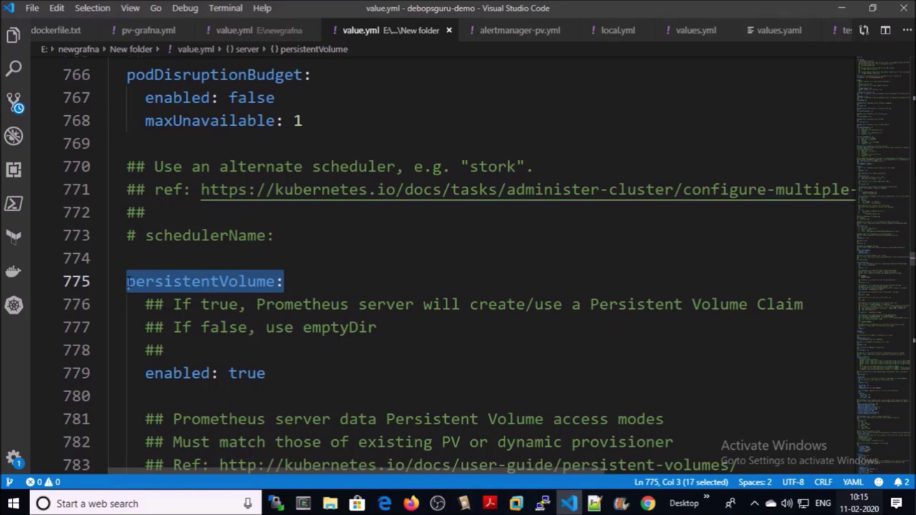
Step: Highlight the mountPath, size and storageClass settings of the Prometheus server persistent volume in value.yml
{"action": "scroll", "coordinate": [255, 253], "scroll_direction": "down", "scroll_amount": 3}
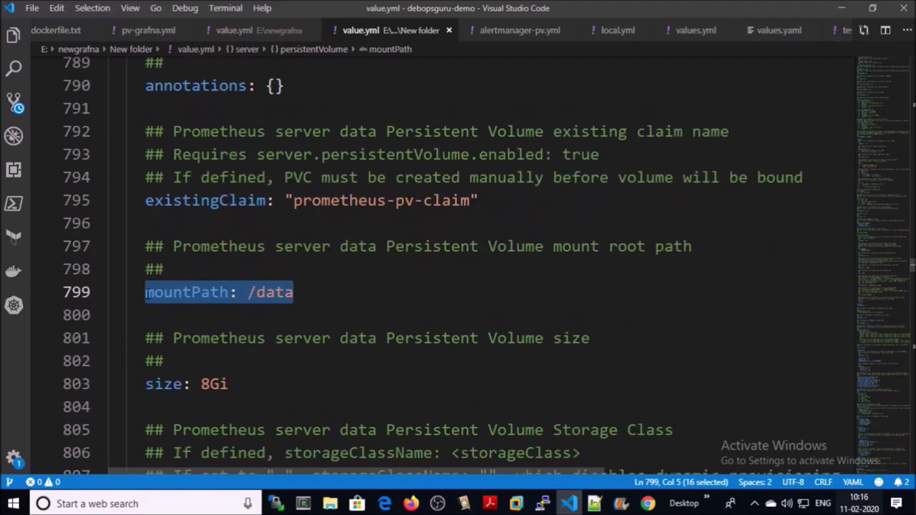
{"action": "scroll", "coordinate": [457, 258], "scroll_direction": "down", "scroll_amount": 2}
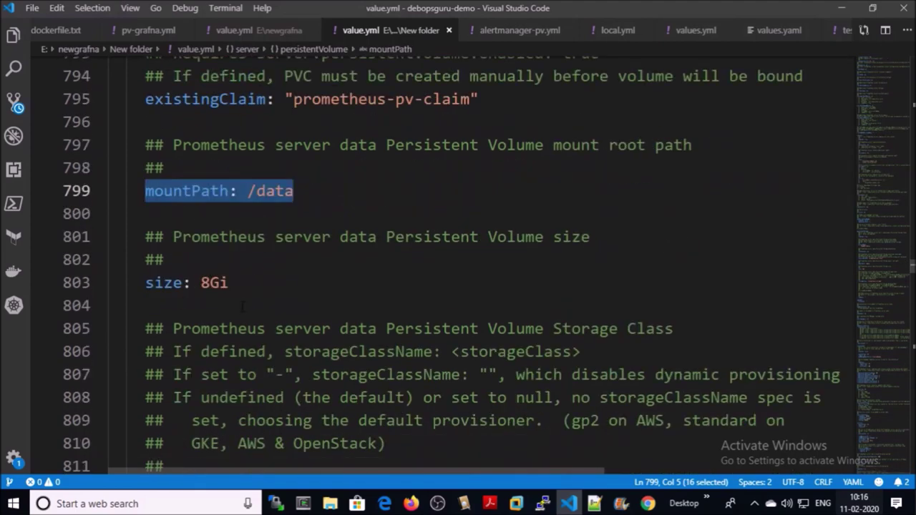
{"action": "left_click_drag", "start_coordinate": [228, 282], "coordinate": [145, 282]}
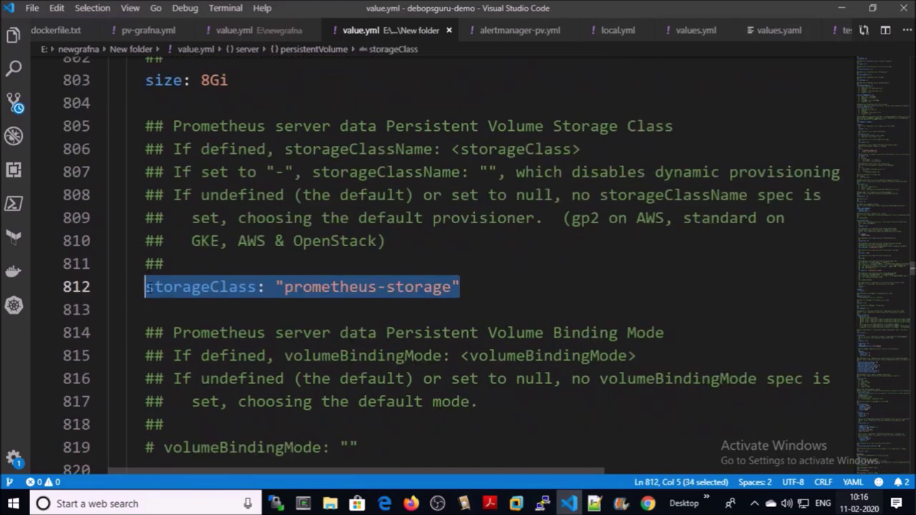
Step: Highlight the volume's namespace, storageClassName and local path in prometheus-pv.yml, as well as the claim's namespace and storageClassName
{"action": "scroll", "coordinate": [322, 292], "scroll_direction": "up", "scroll_amount": 1}
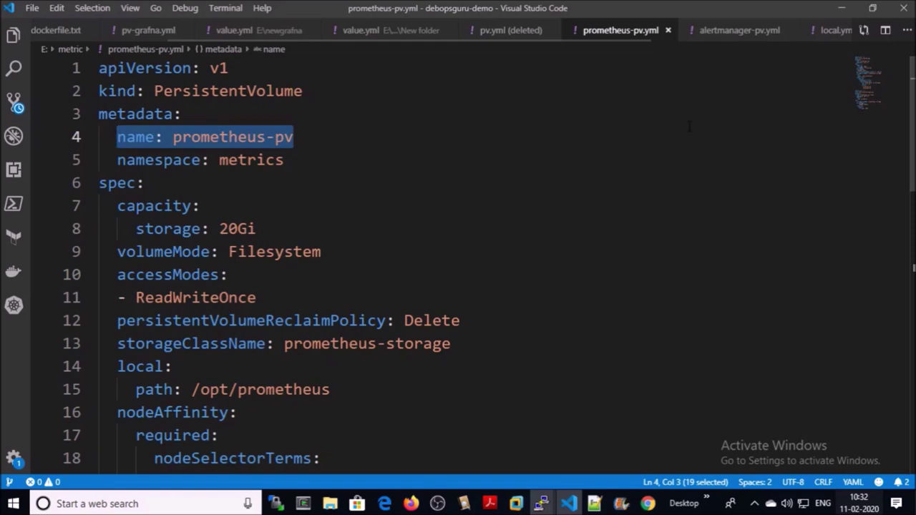
{"action": "key", "text": "Down"}
{"action": "key", "text": "End"}
{"action": "key", "text": "shift+Home"}
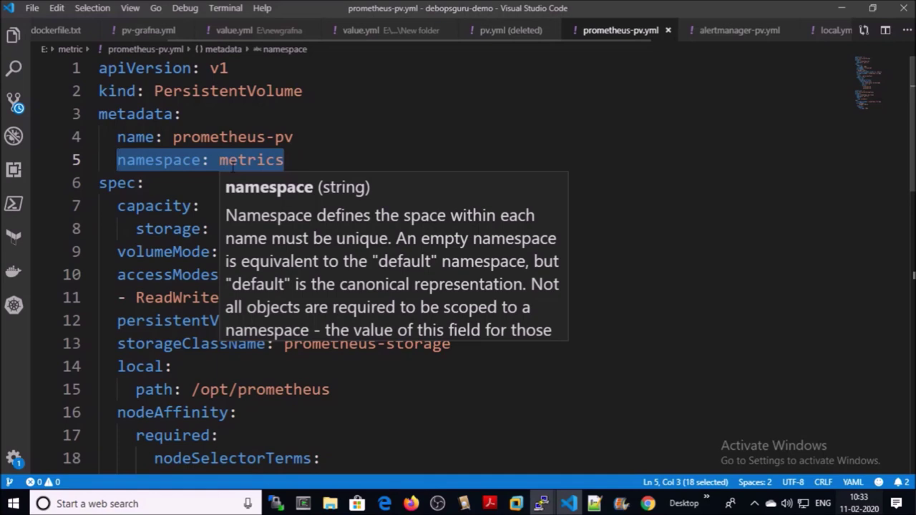
{"action": "left_click_drag", "start_coordinate": [450, 344], "coordinate": [118, 345]}
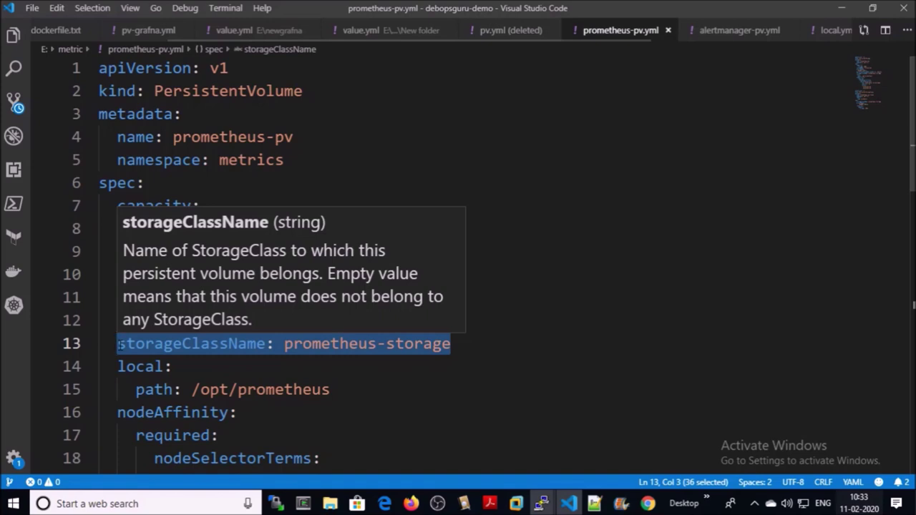
{"action": "scroll", "coordinate": [286, 343], "scroll_direction": "down", "scroll_amount": 1}
{"action": "left_click_drag", "start_coordinate": [330, 322], "coordinate": [136, 322]}
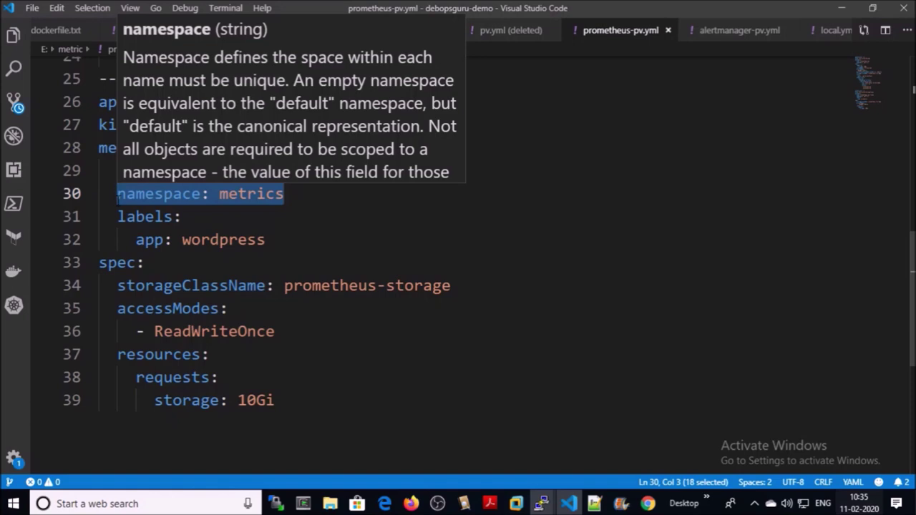
{"action": "left_click_drag", "start_coordinate": [450, 286], "coordinate": [119, 286]}
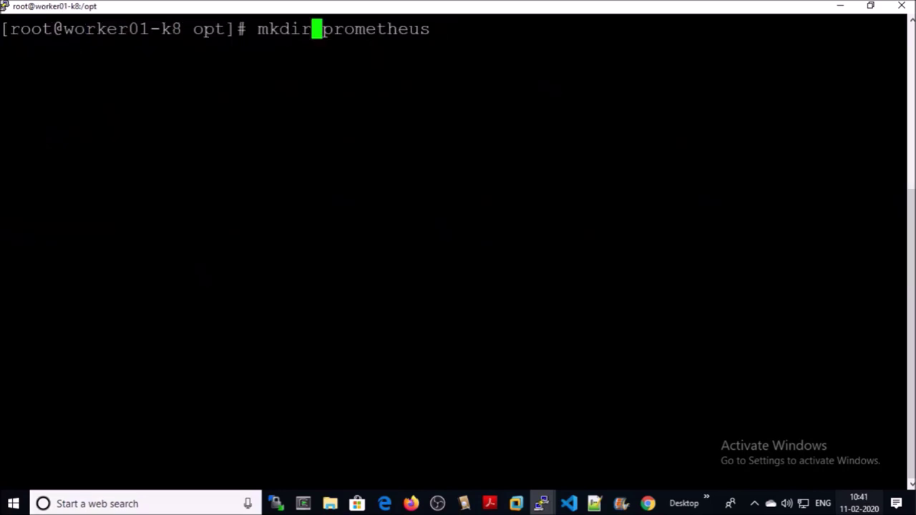
Step: Create the prometheus directory under /opt on worker01-k8, enter it and print the working directory
{"action": "key", "text": "Return"}
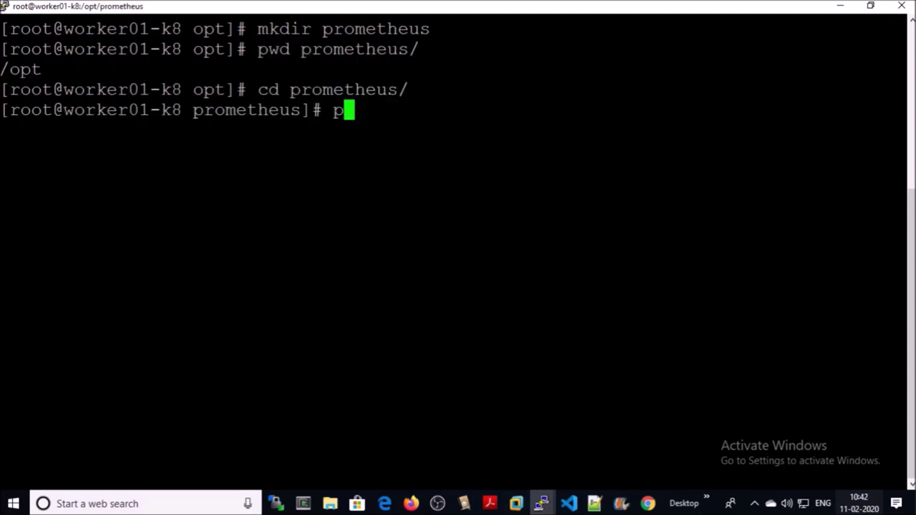
{"action": "type", "text": "wd"}
{"action": "key", "text": "Return"}
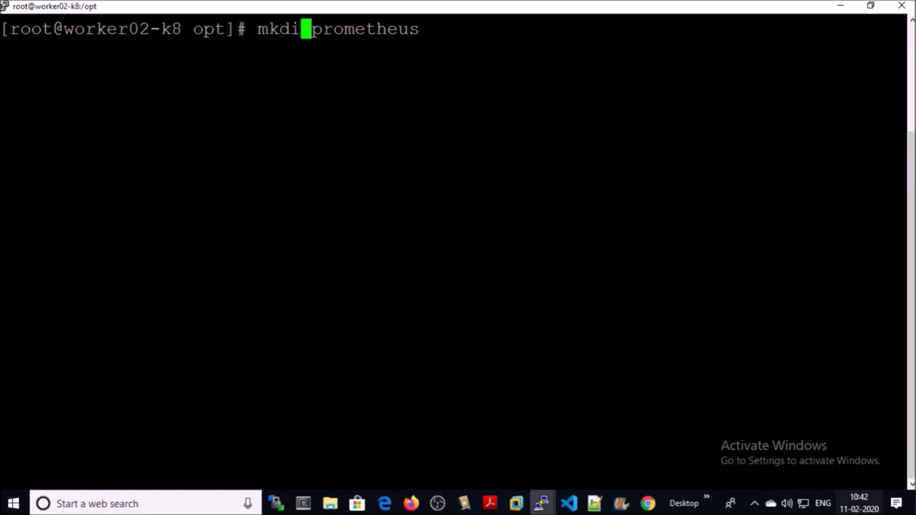
Step: Create the prometheus directory under /opt on worker02-k8, change into it and print its path
{"action": "key", "text": "Right"}
{"action": "key", "text": "Left"}
{"action": "key", "text": "Right"}
{"action": "key", "text": "Return"}
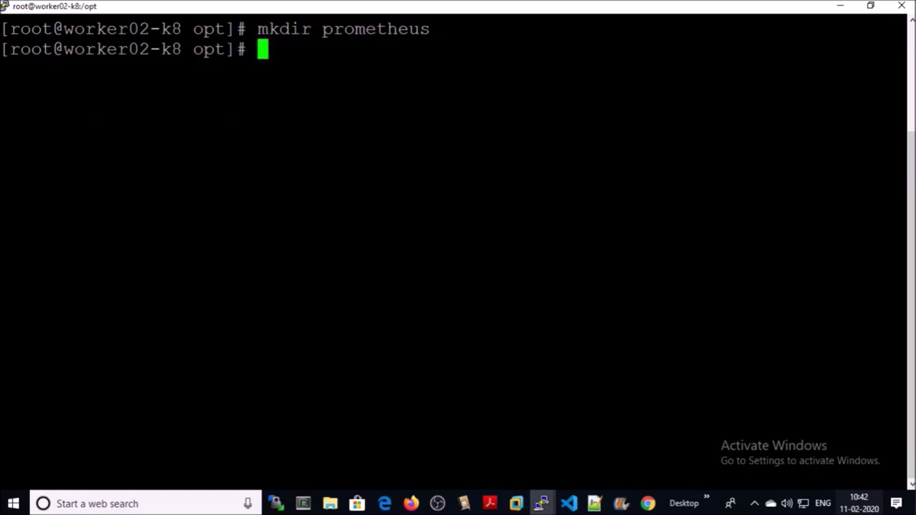
{"action": "type", "text": "cd prometheus/"}
{"action": "key", "text": "Return"}
{"action": "type", "text": "pwd"}
{"action": "key", "text": "Return"}
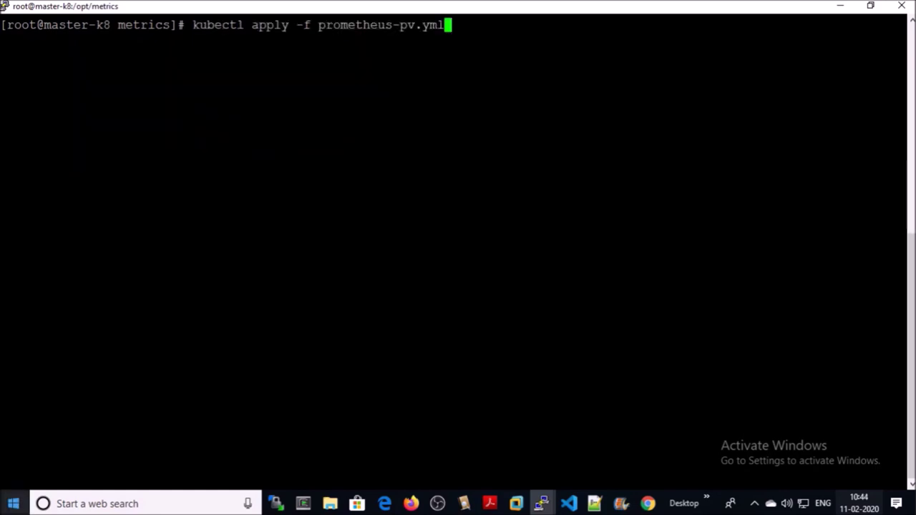
Step: Apply prometheus-pv.yml with kubectl on master-k8, list the persistent volumes and highlight the prometheus-pv entry
{"action": "key", "text": "Return"}
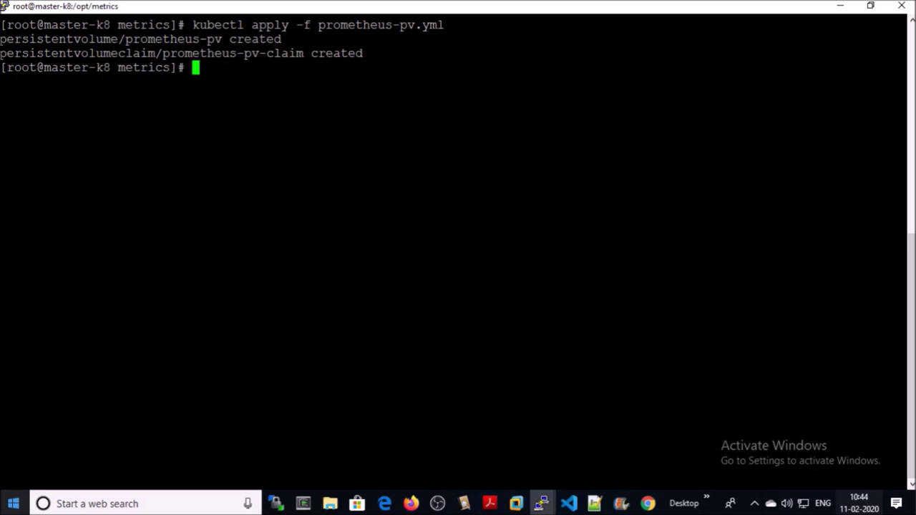
{"action": "type", "text": "kubectl get pv"}
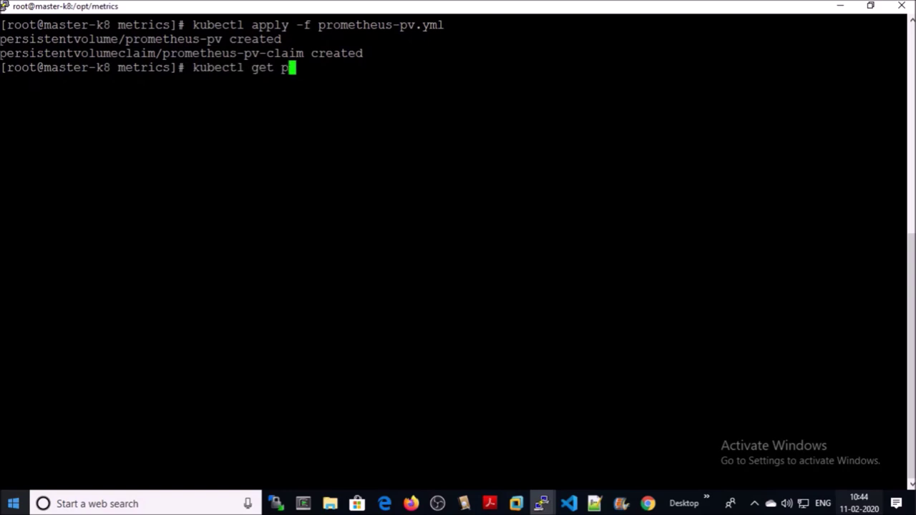
{"action": "key", "text": "Return"}
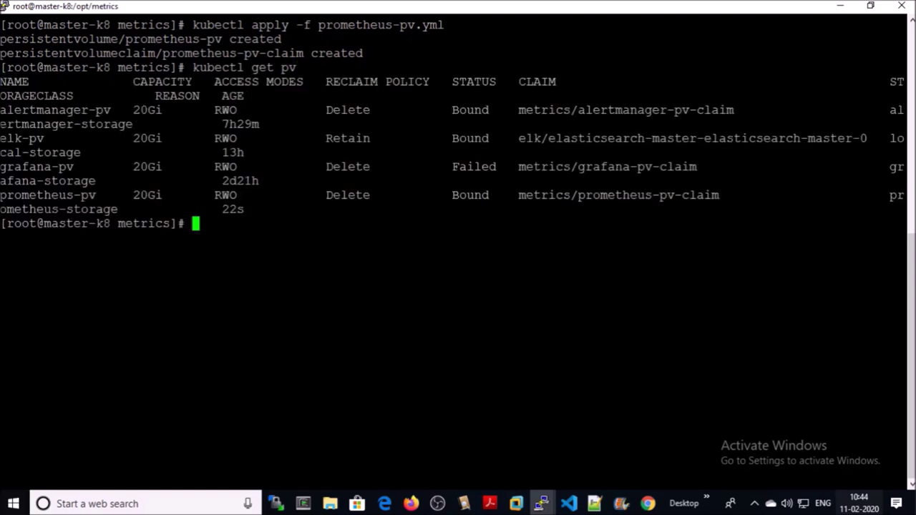
{"action": "left_click_drag", "start_coordinate": [1, 195], "coordinate": [762, 195]}
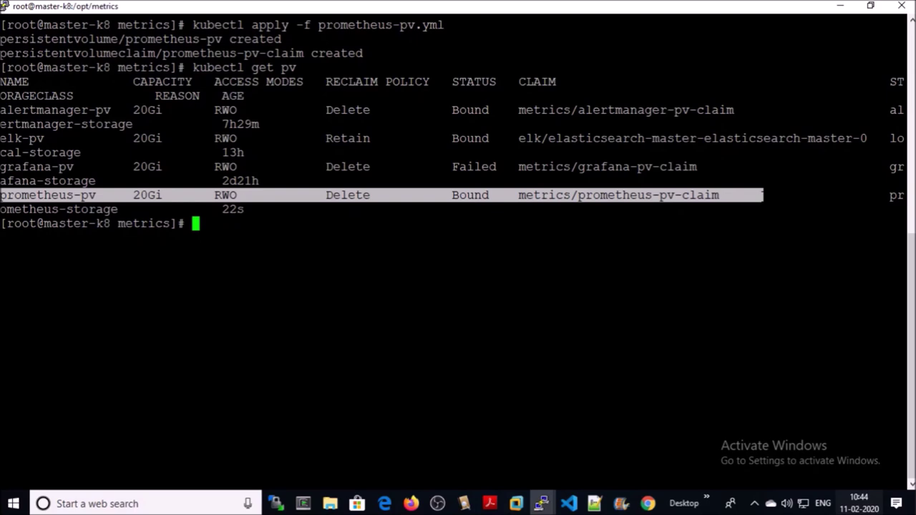
Step: List the persistent volume claims in the metrics namespace and highlight the name and storage class of the Prometheus claim
{"action": "type", "text": "kubectl get pvc --namespace "}
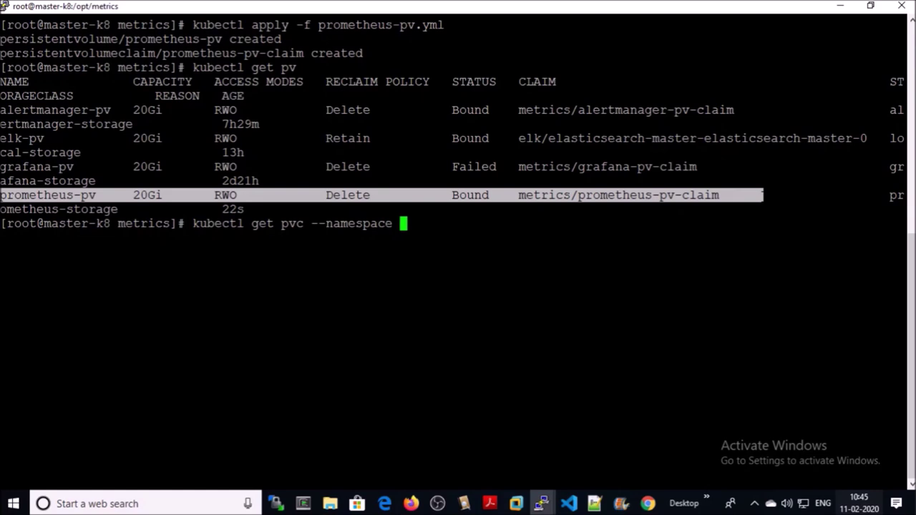
{"action": "type", "text": "metrics"}
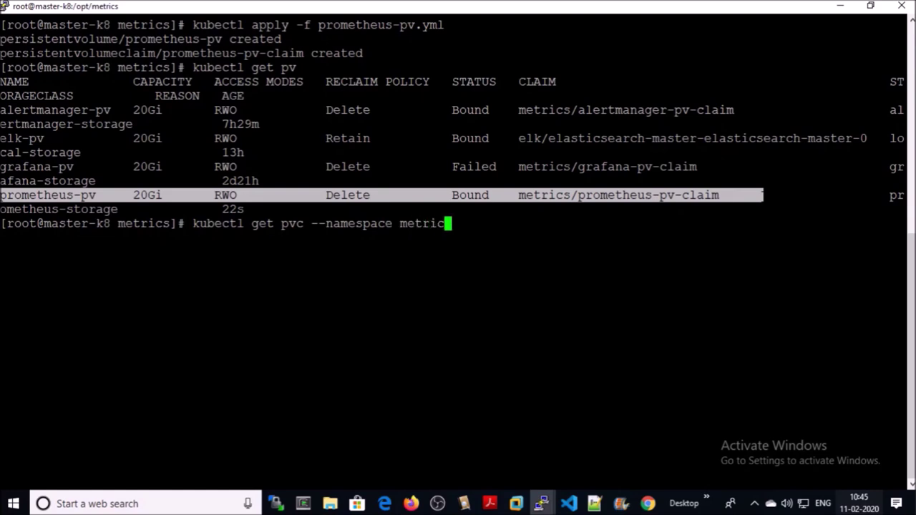
{"action": "key", "text": "Return"}
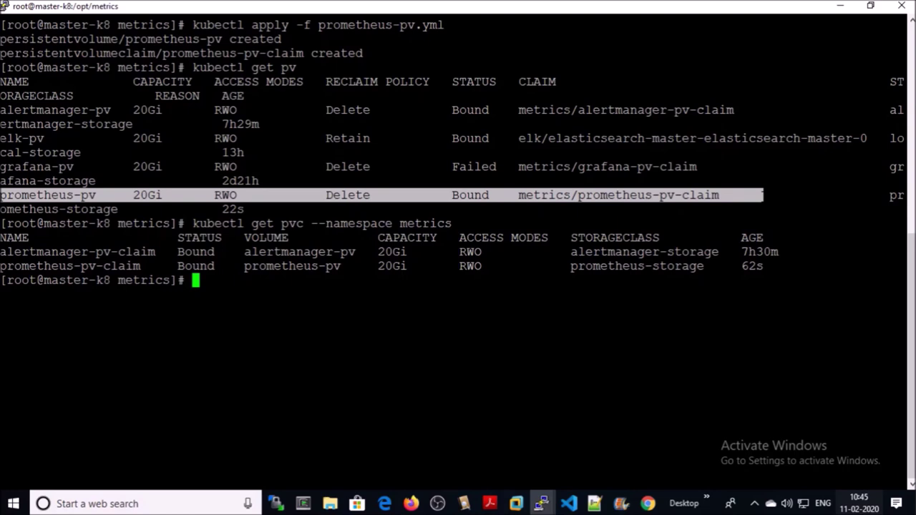
{"action": "double_click", "coordinate": [70, 266]}
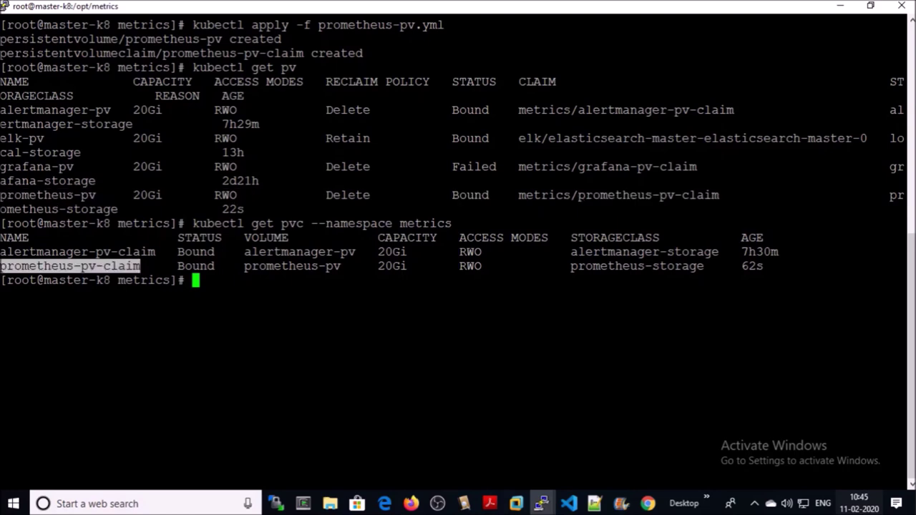
{"action": "double_click", "coordinate": [570, 266]}
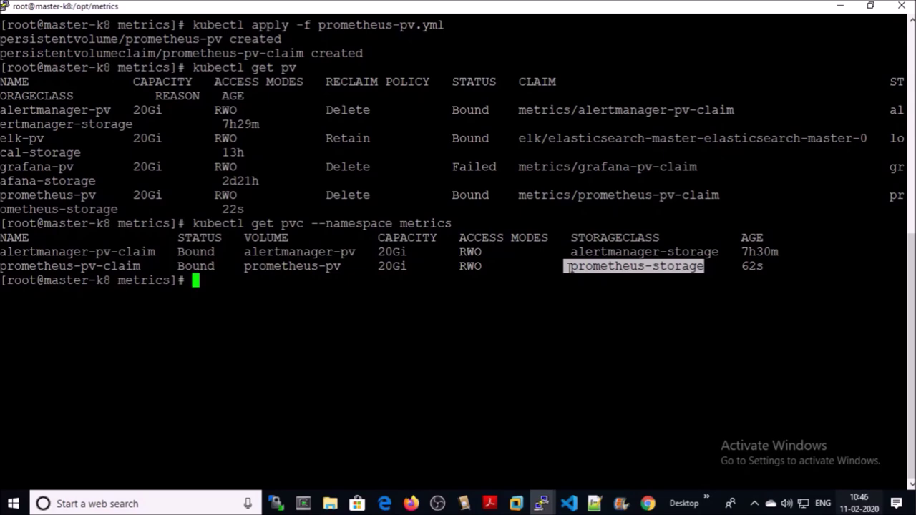
Step: Compare the Prometheus claim name and storage class in the terminal with the existingClaim and storageClass settings in value.yml
{"action": "key", "text": "alt+Tab"}
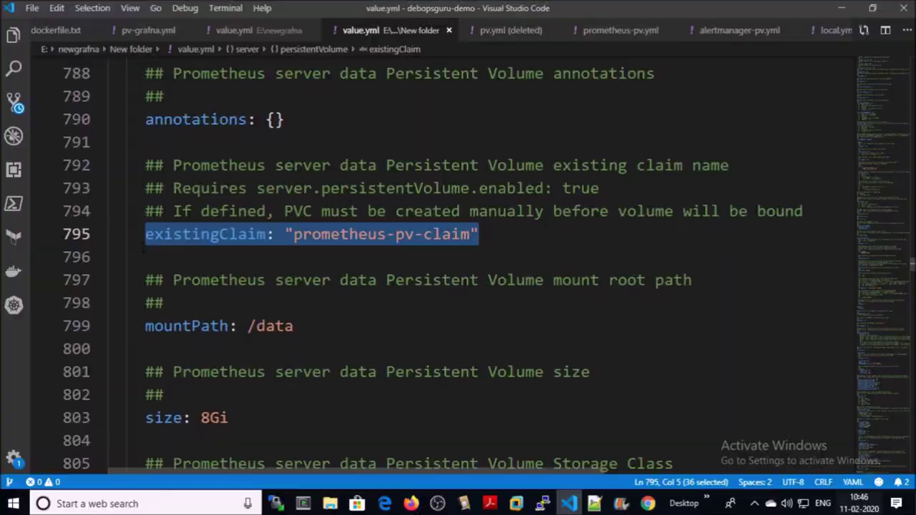
{"action": "key", "text": "alt+Tab"}
{"action": "double_click", "coordinate": [571, 267]}
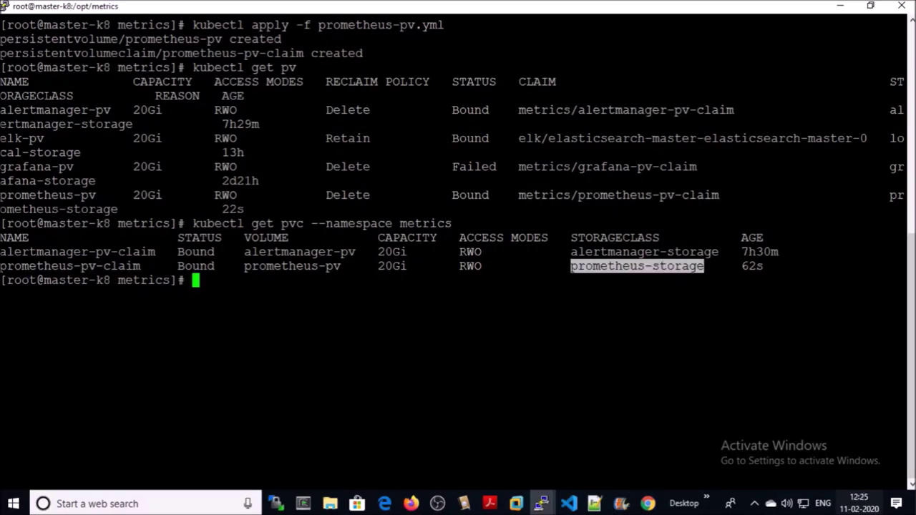
{"action": "key", "text": "alt+Tab"}
{"action": "left_click_drag", "start_coordinate": [454, 321], "coordinate": [284, 324]}
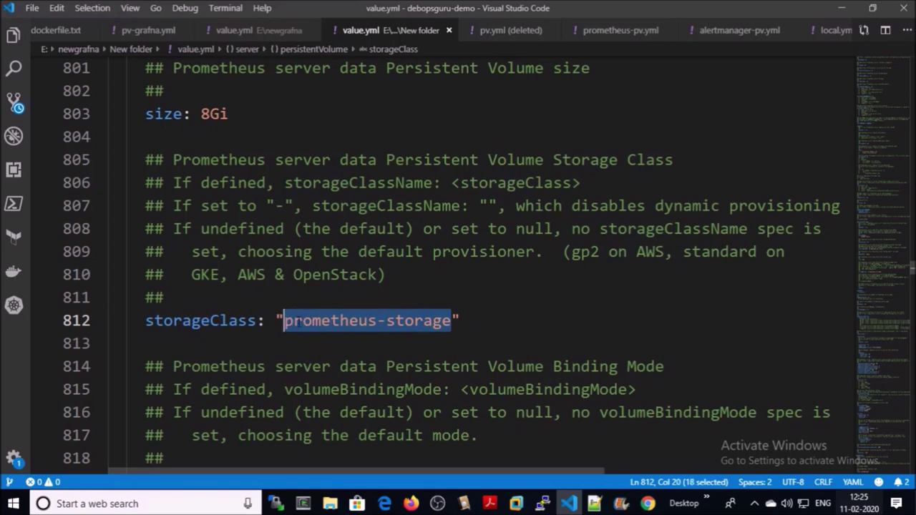
Step: Look through the rest of the server section in value.yml and highlight the pushgateway heading and its enabled setting
{"action": "scroll", "coordinate": [309, 323], "scroll_direction": "down", "scroll_amount": 3}
{"action": "scroll", "coordinate": [306, 324], "scroll_direction": "down", "scroll_amount": 6}
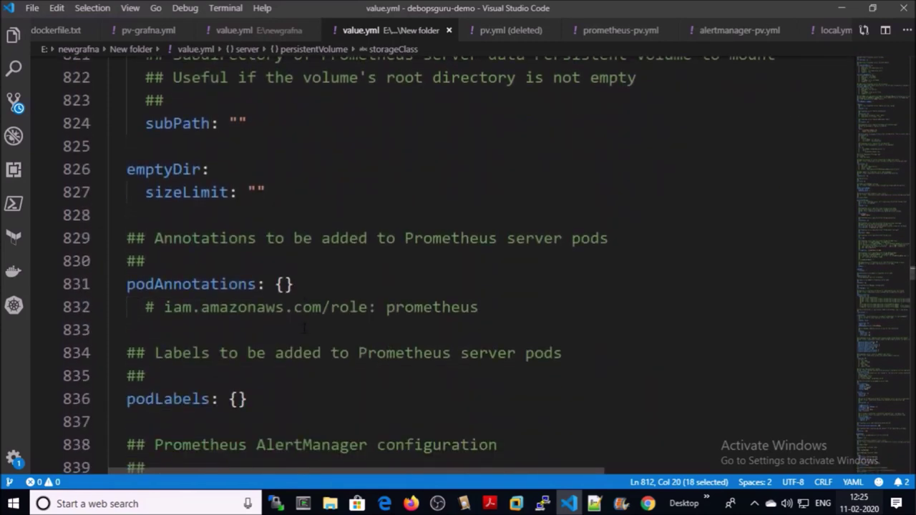
{"action": "scroll", "coordinate": [304, 327], "scroll_direction": "down", "scroll_amount": 1}
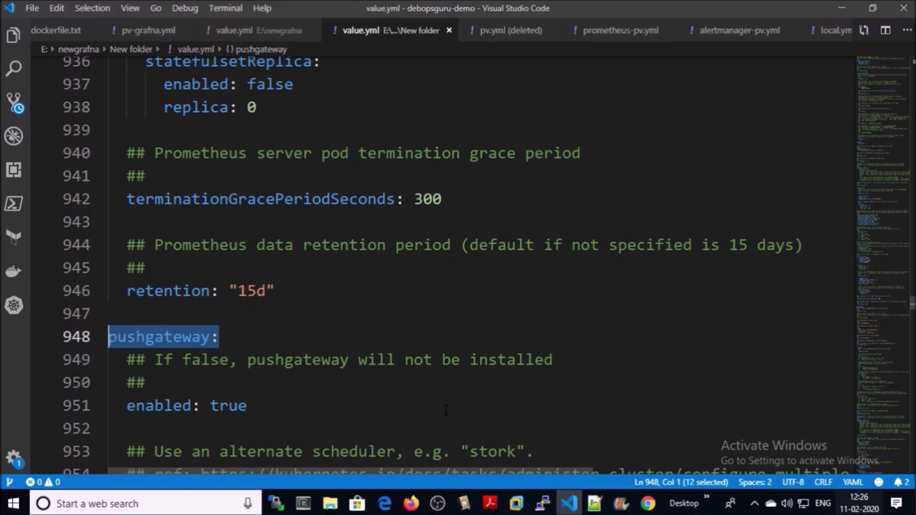
{"action": "scroll", "coordinate": [445, 409], "scroll_direction": "down", "scroll_amount": 1}
{"action": "left_click_drag", "start_coordinate": [301, 339], "coordinate": [129, 339]}
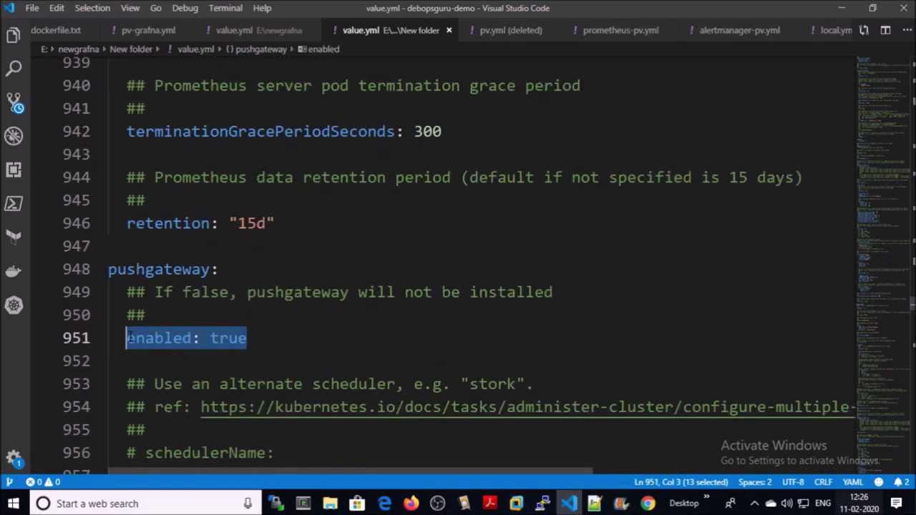
{"action": "scroll", "coordinate": [118, 299], "scroll_direction": "down", "scroll_amount": 4}
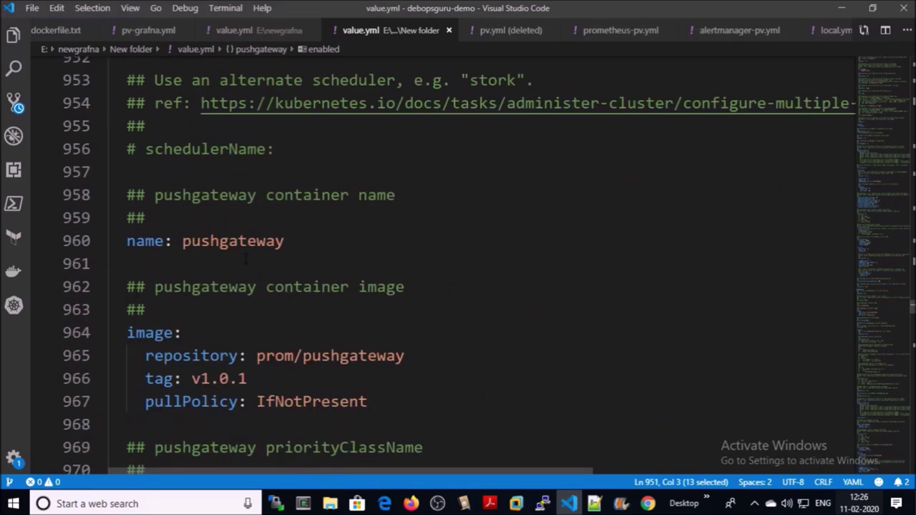
{"action": "scroll", "coordinate": [246, 260], "scroll_direction": "up", "scroll_amount": 3}
{"action": "left_click_drag", "start_coordinate": [218, 201], "coordinate": [109, 201]}
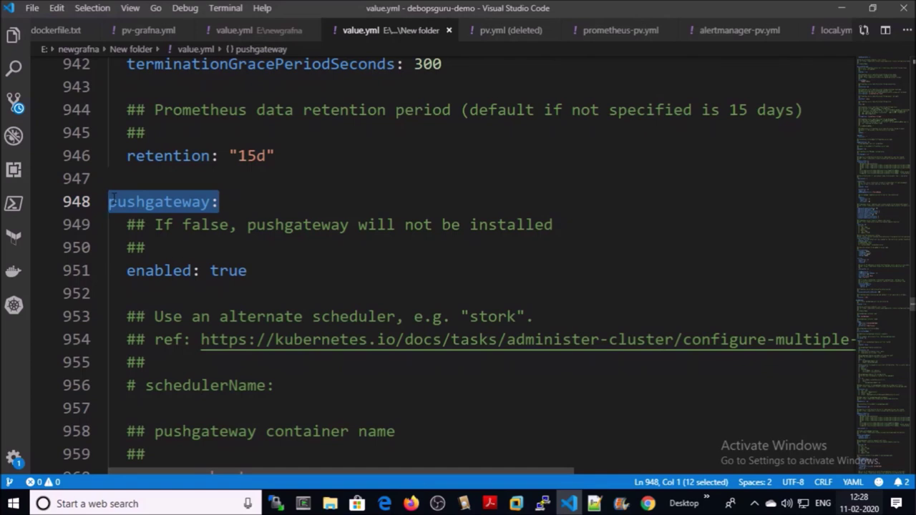
Step: Switch to the browser and view the stable/prometheus chart page of the helm/charts repository on GitHub
{"action": "key", "text": "alt+Tab"}
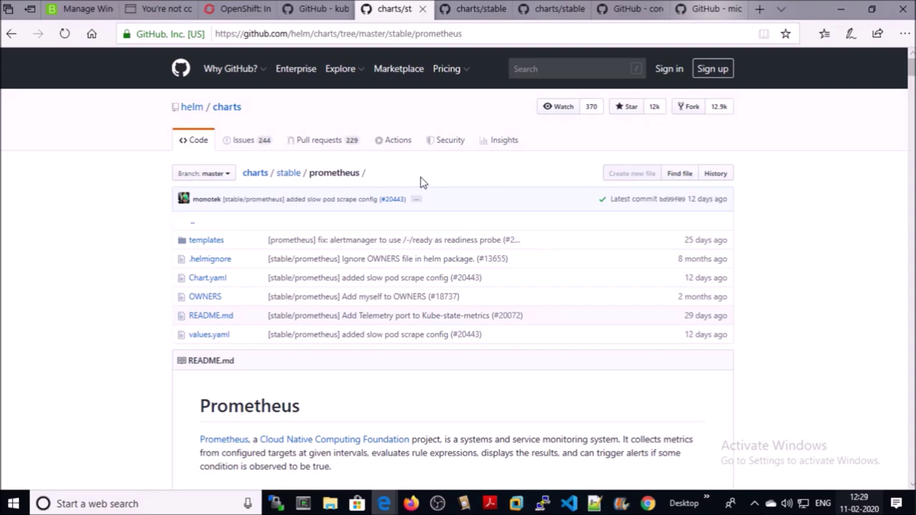
{"action": "mouse_move", "coordinate": [331, 68]}
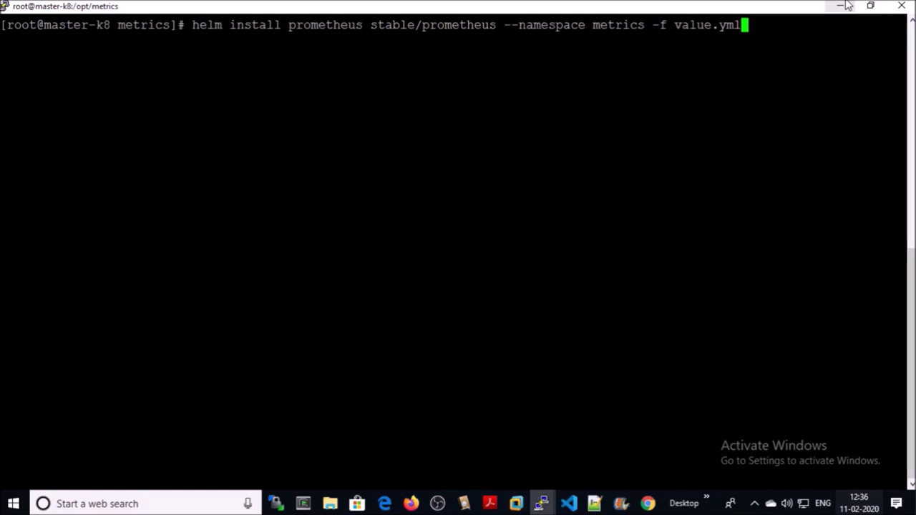
Step: Highlight the values file and namespace arguments, and run helm install prometheus stable/prometheus --namespace metrics -f value.yml
{"action": "left_click_drag", "start_coordinate": [895, 25], "coordinate": [674, 25]}
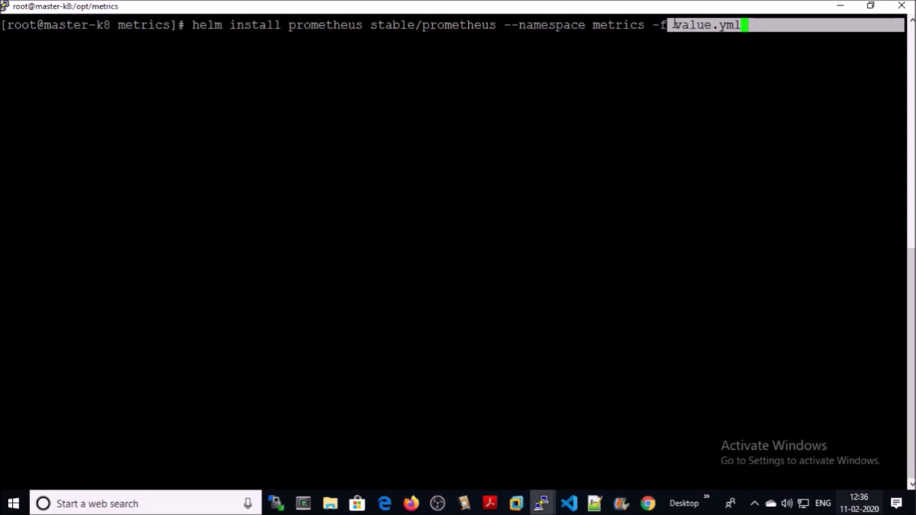
{"action": "left_click_drag", "start_coordinate": [652, 24], "coordinate": [505, 24]}
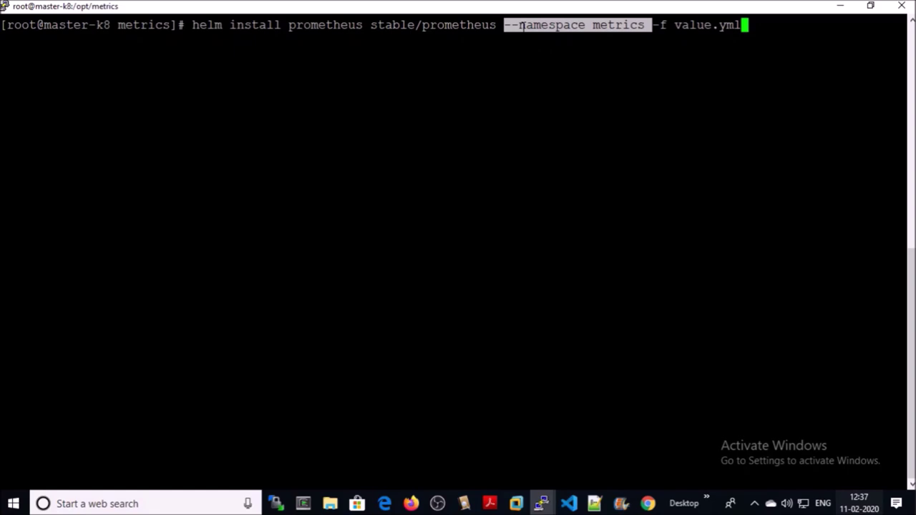
{"action": "key", "text": "Return"}
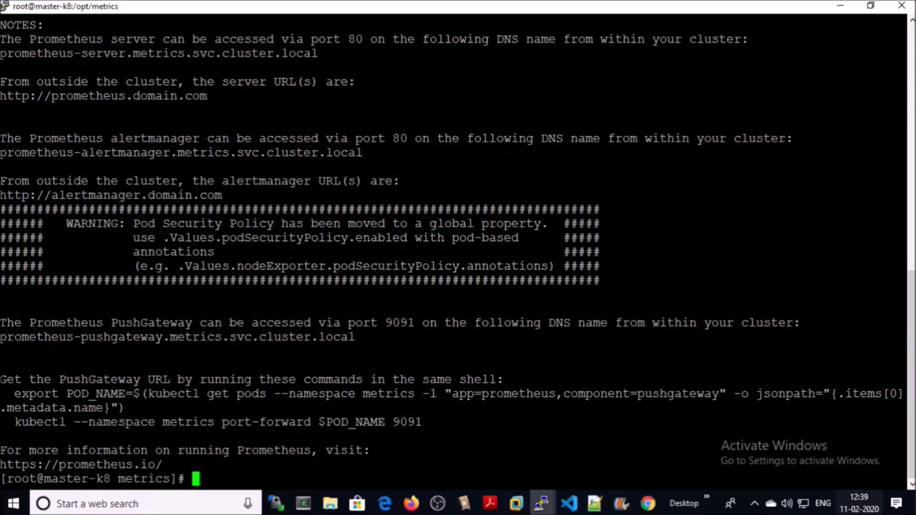
Step: Highlight the Prometheus server's cluster DNS name and external URL in the install notes, and list all resources in the metrics namespace
{"action": "scroll", "coordinate": [268, 280], "scroll_direction": "up", "scroll_amount": 5}
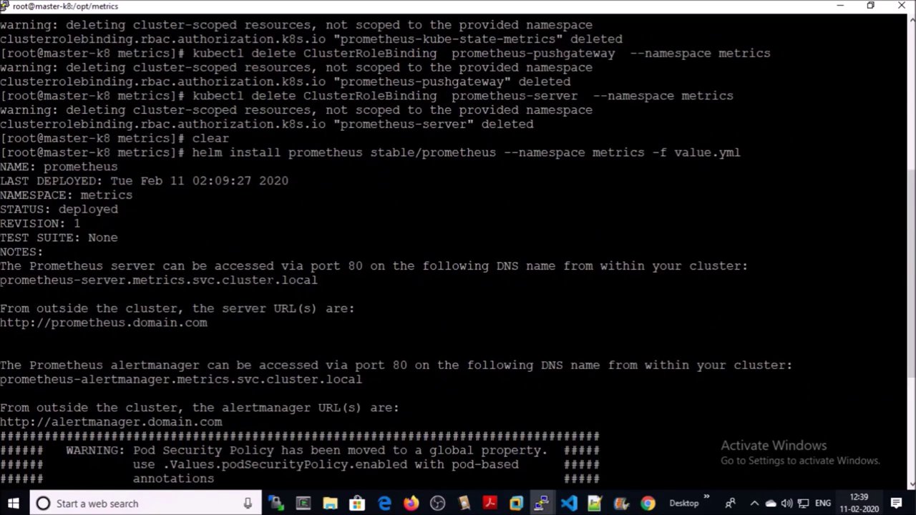
{"action": "triple_click", "coordinate": [21, 281]}
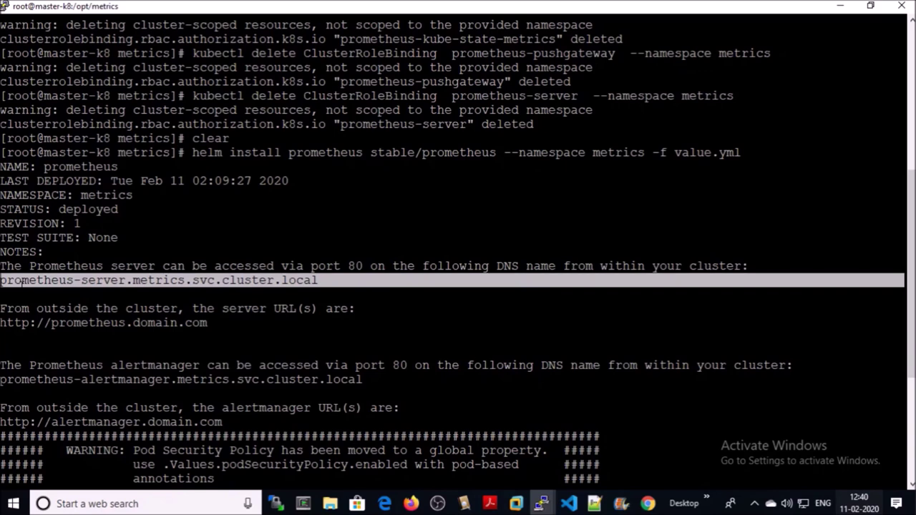
{"action": "triple_click", "coordinate": [3, 322]}
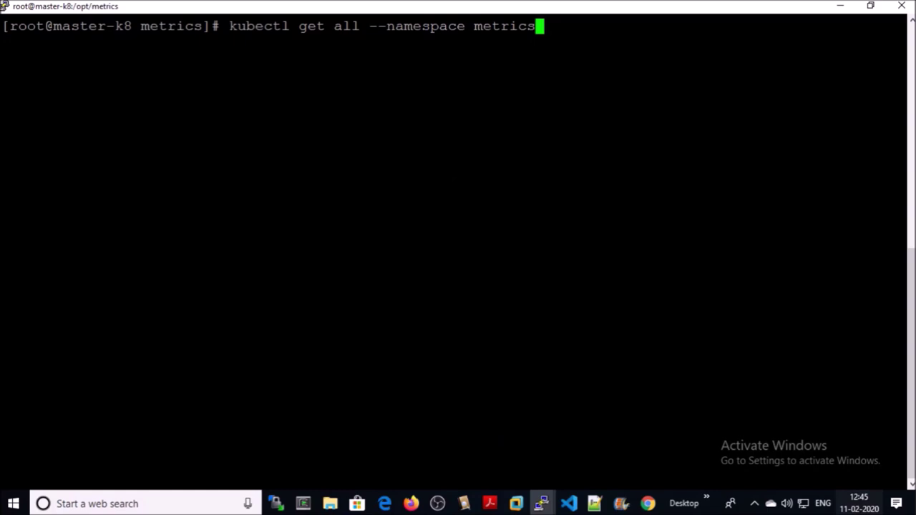
{"action": "key", "text": "Return"}
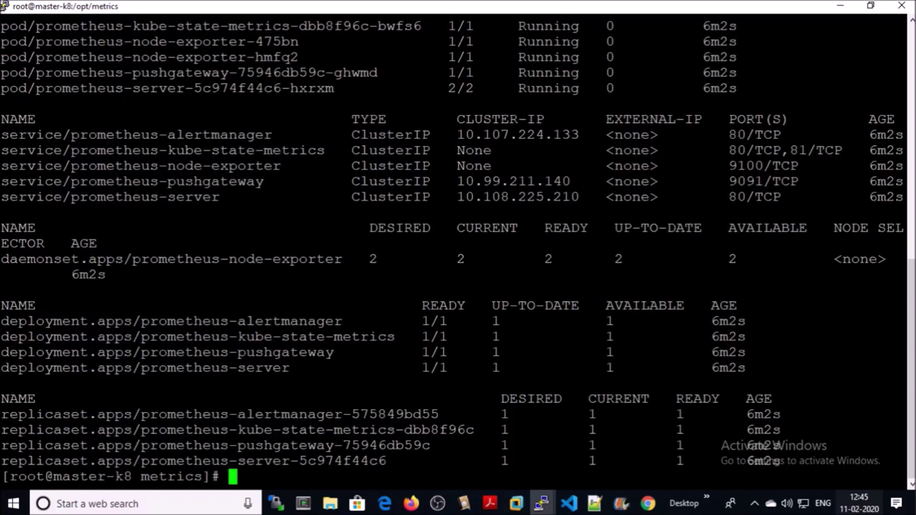
Step: Highlight the pod rows and the service rows in the metrics namespace resource listing
{"action": "scroll", "coordinate": [458, 244], "scroll_direction": "up", "scroll_amount": 2}
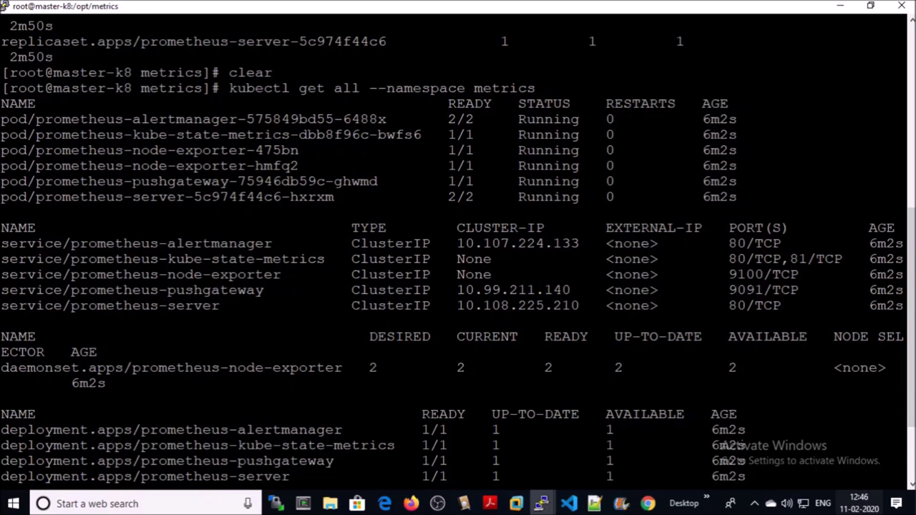
{"action": "left_click_drag", "start_coordinate": [2, 119], "coordinate": [657, 197]}
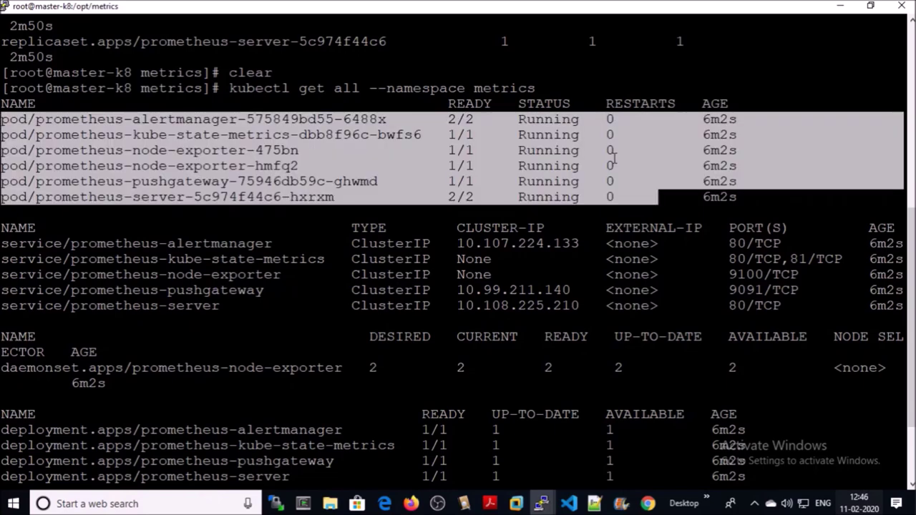
{"action": "left_click_drag", "start_coordinate": [3, 121], "coordinate": [855, 177]}
{"action": "left_click_drag", "start_coordinate": [1, 241], "coordinate": [903, 308]}
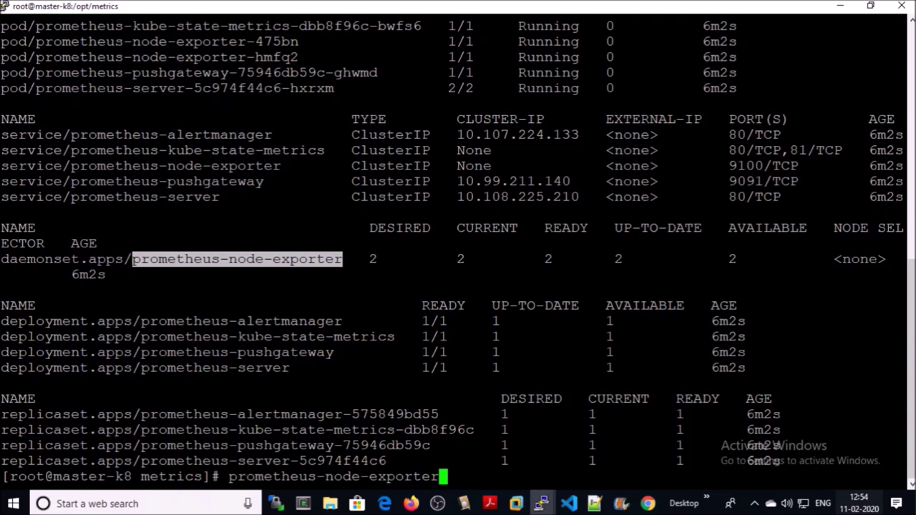
Step: Highlight the alertmanager, kube-state-metrics, pushgateway and server names one after another in the deployments list
{"action": "double_click", "coordinate": [242, 321]}
{"action": "right_click", "coordinate": [242, 322]}
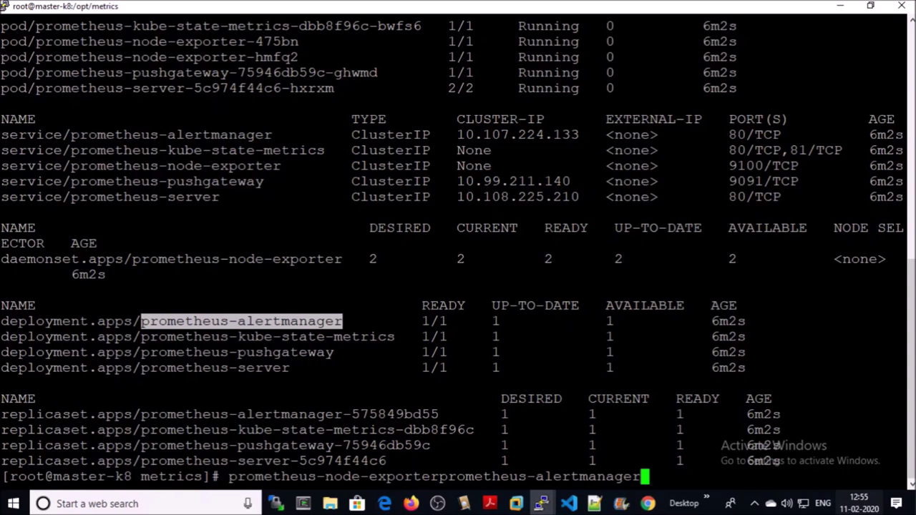
{"action": "left_click_drag", "start_coordinate": [238, 337], "coordinate": [395, 336]}
{"action": "right_click", "coordinate": [394, 336]}
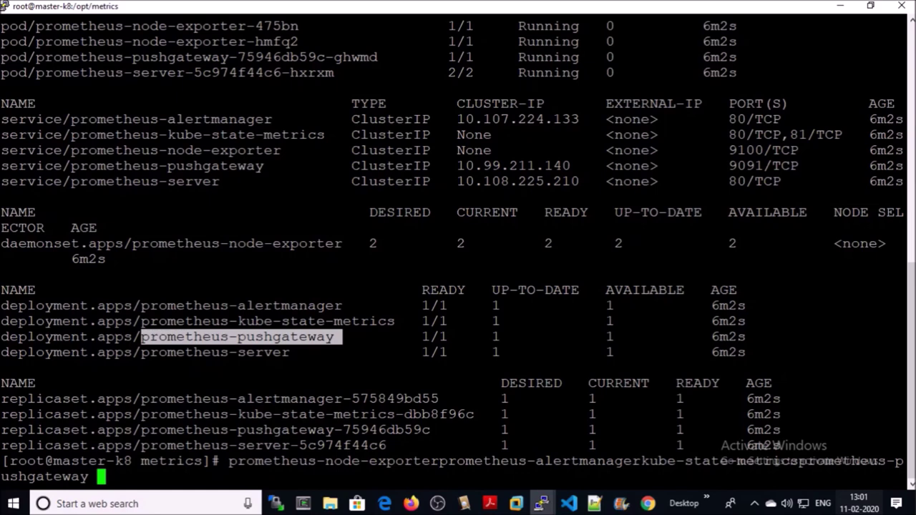
{"action": "left_click_drag", "start_coordinate": [142, 352], "coordinate": [298, 352]}
{"action": "right_click", "coordinate": [298, 352]}
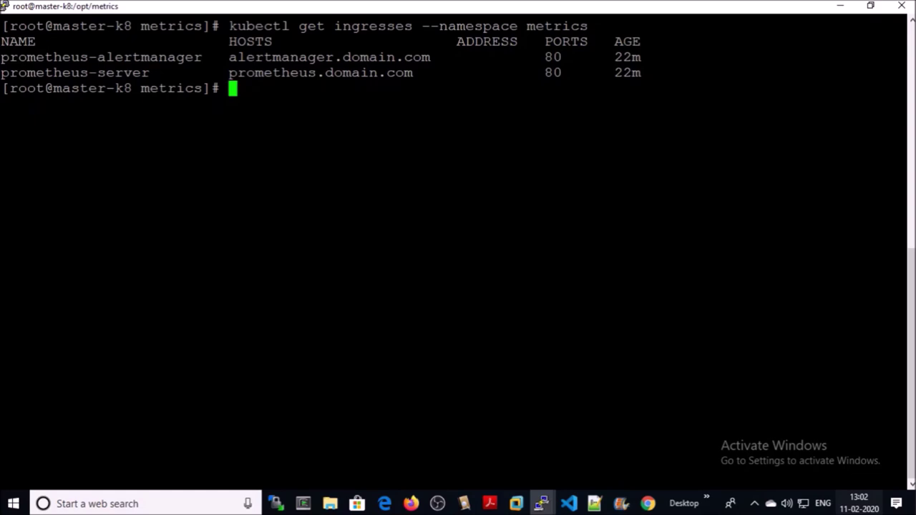
Step: Copy the host alertmanager.domain.com from the ingress list and switch to the Firefox browser
{"action": "left_click_drag", "start_coordinate": [438, 57], "coordinate": [230, 57]}
{"action": "key", "text": "ctrl+c"}
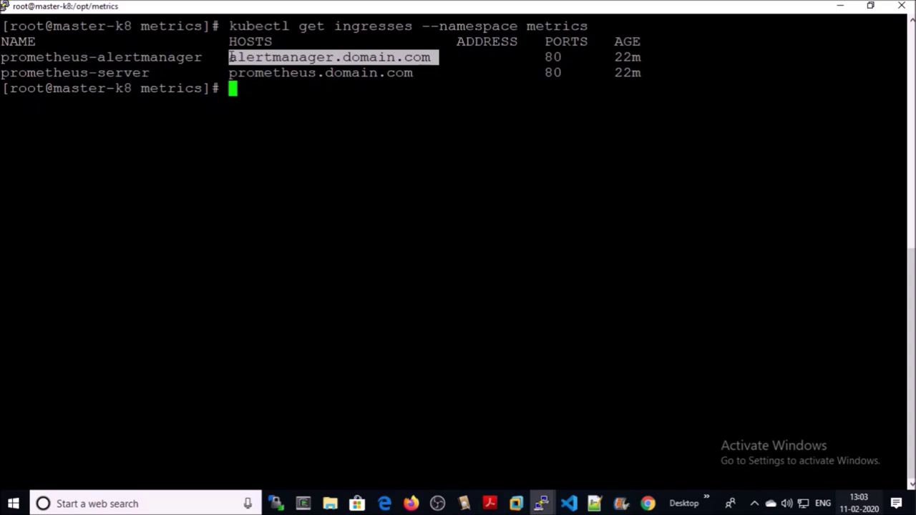
{"action": "key", "text": "alt+Tab"}
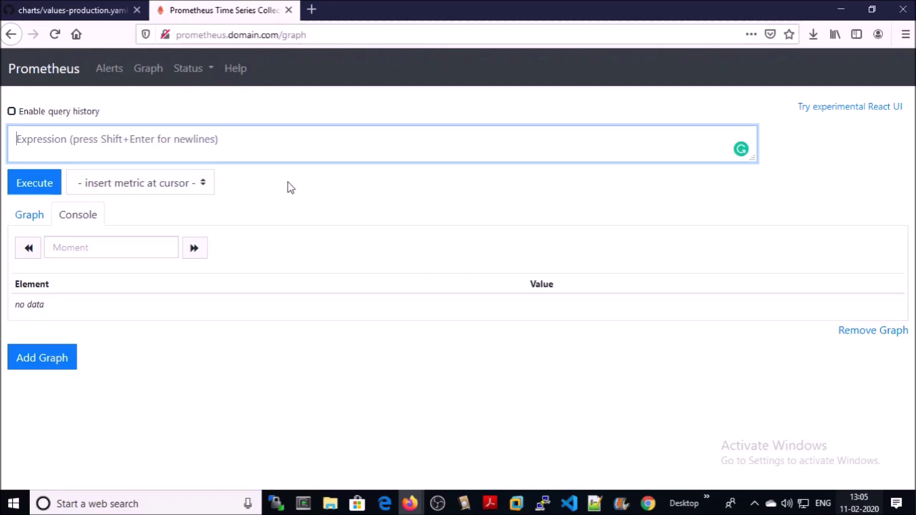
Step: Open the Prometheus Targets page, go to the kubernetes-nodes job and look through the endpoints of the other scrape jobs
{"action": "left_click", "coordinate": [215, 66]}
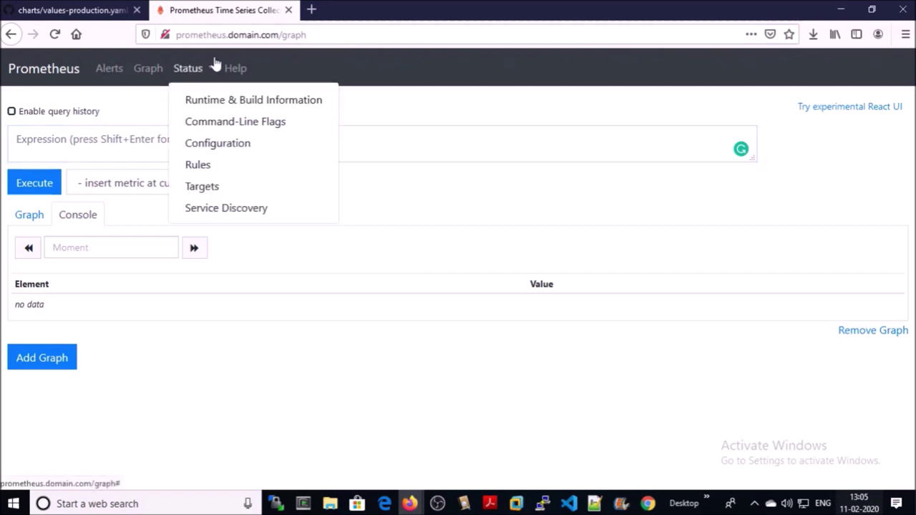
{"action": "left_click", "coordinate": [236, 188]}
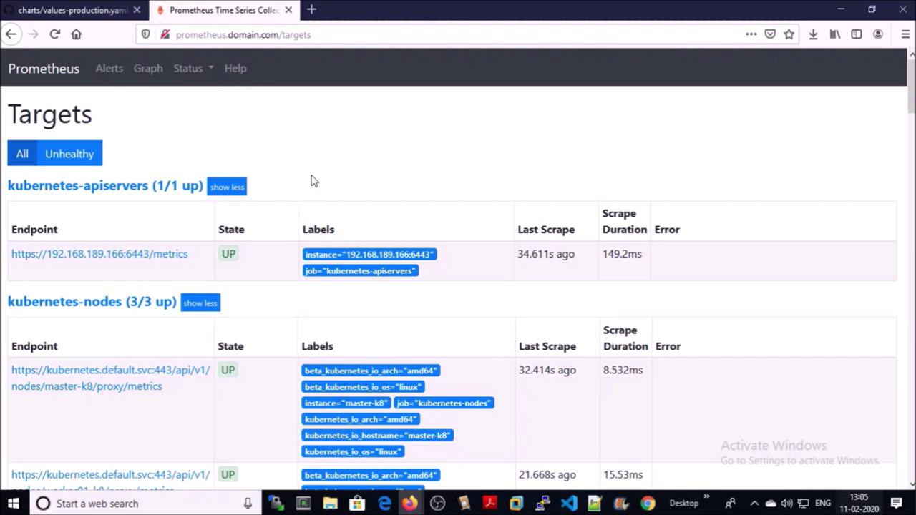
{"action": "left_click", "coordinate": [92, 301]}
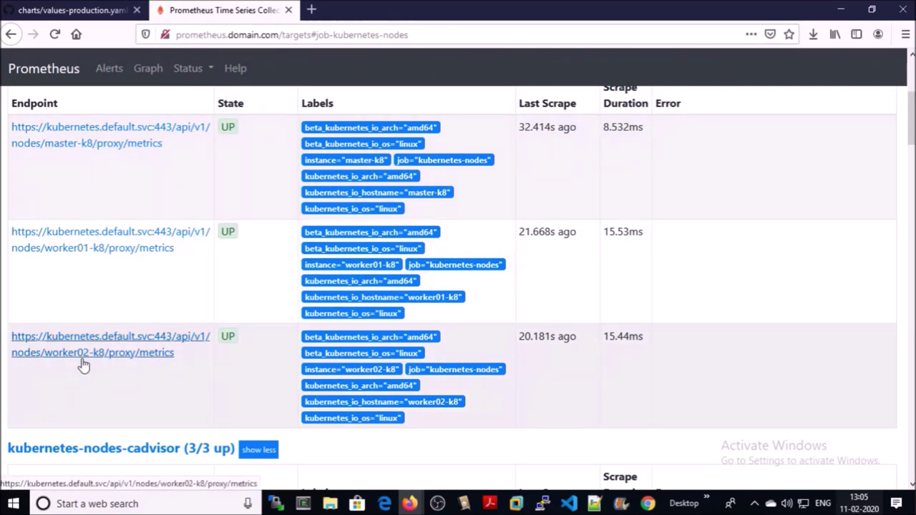
{"action": "scroll", "coordinate": [658, 332], "scroll_direction": "down", "scroll_amount": 15}
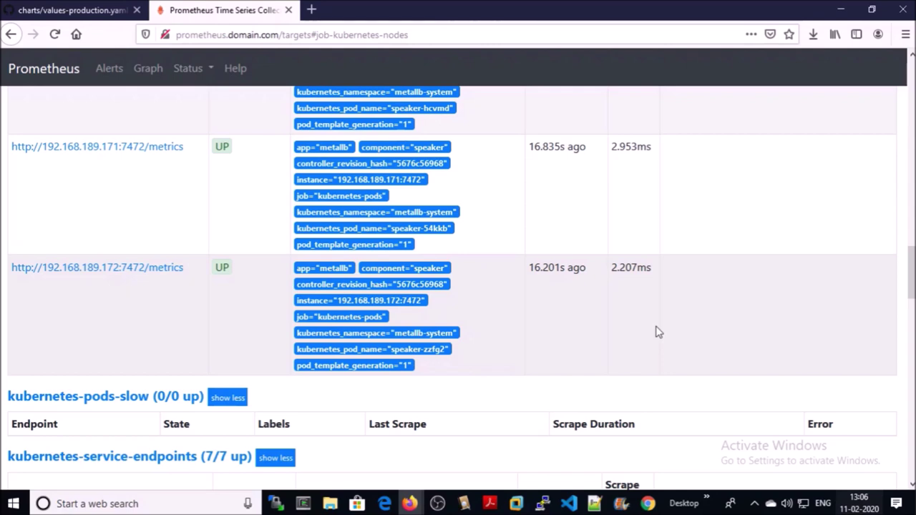
{"action": "key", "text": "Home"}
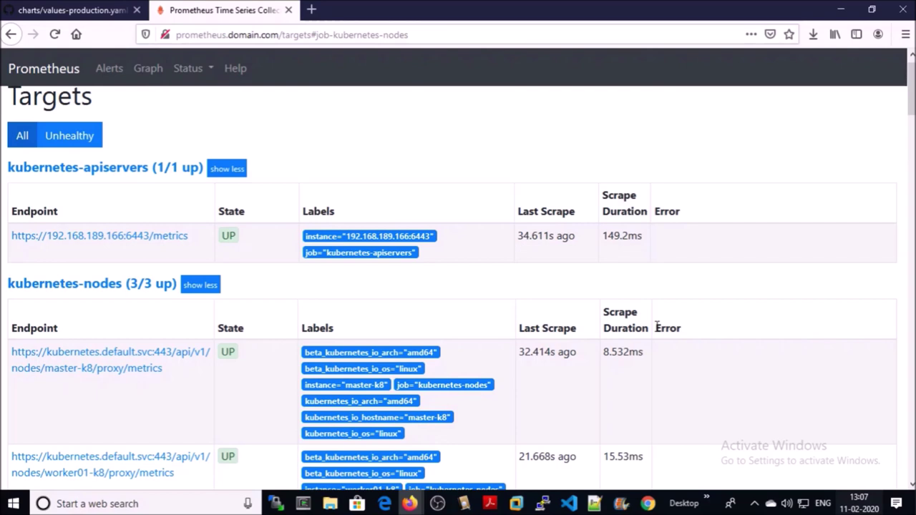
Step: Open the copied address alertmanager.domain.com in a new browser tab
{"action": "key", "text": "ctrl+t"}
{"action": "right_click", "coordinate": [447, 34]}
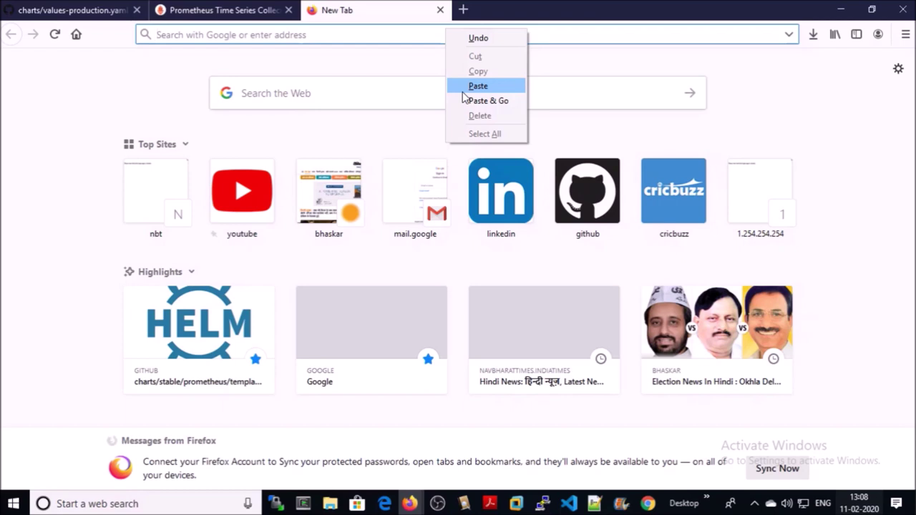
{"action": "left_click", "coordinate": [470, 99]}
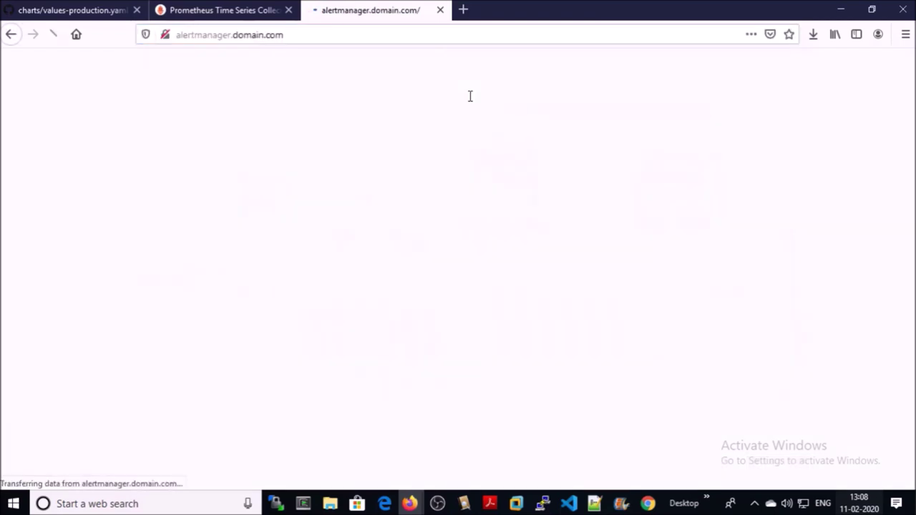